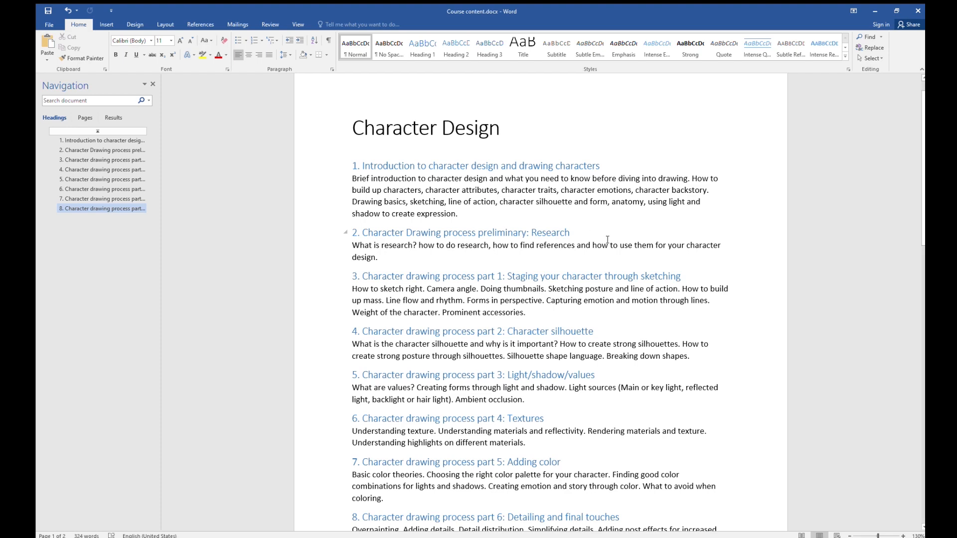
# - Review the eight numbered sections of the Character Design course outline
pyautogui.scroll(-2, 593, 238)
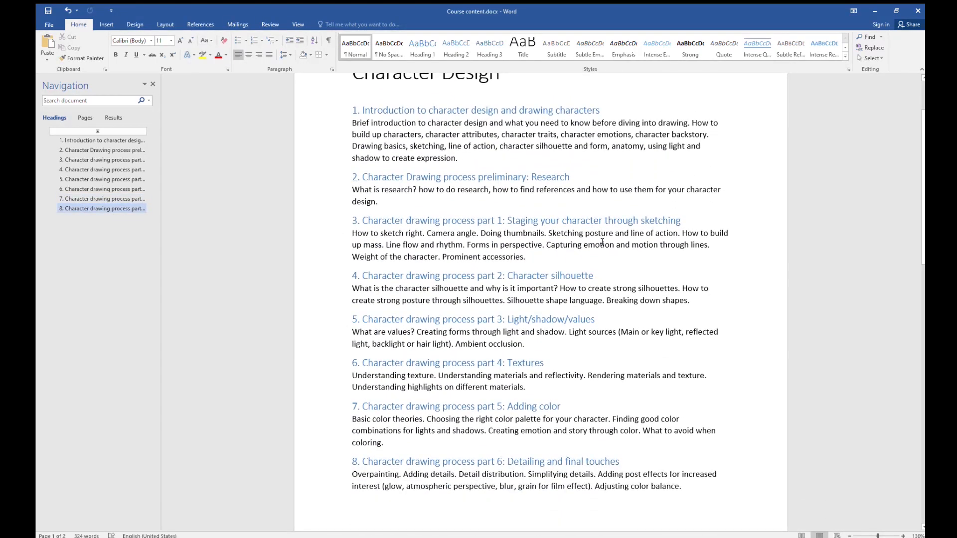
pyautogui.scroll(1, 602, 242)
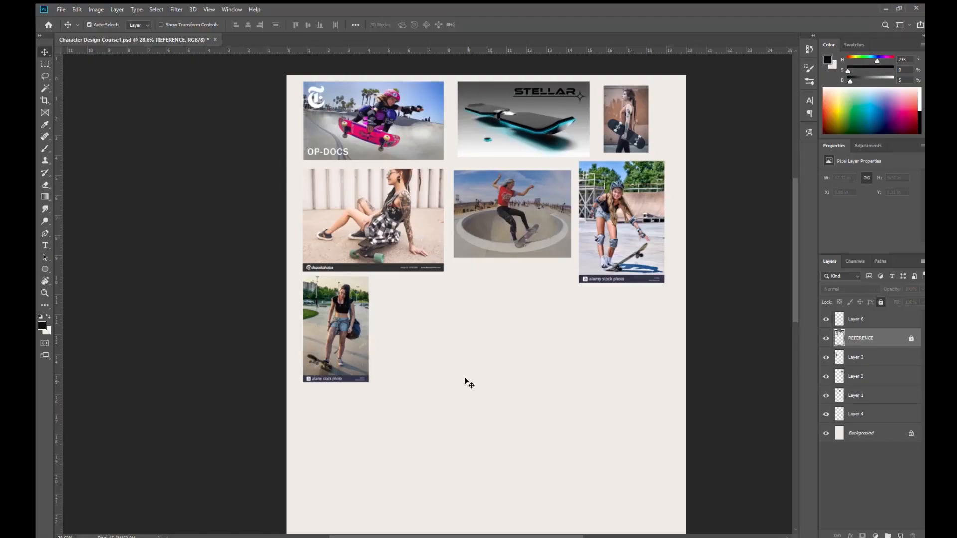
# - Switch to Photoshop and examine the skateboarder photos collected on the Character Design Course1.psd reference board
pyautogui.moveTo(444, 253); pyautogui.dragTo(457, 316)
pyautogui.moveTo(425, 270); pyautogui.dragTo(458, 282)
pyautogui.moveTo(542, 287); pyautogui.dragTo(496, 297)
pyautogui.moveTo(487, 332); pyautogui.dragTo(514, 367)
pyautogui.scroll(7, 514, 366)
pyautogui.scroll(-1, 454, 251)
pyautogui.moveTo(454, 251); pyautogui.dragTo(311, 279)
pyautogui.moveTo(397, 438); pyautogui.dragTo(219, 334)
pyautogui.moveTo(349, 257); pyautogui.dragTo(472, 305)
pyautogui.moveTo(396, 309); pyautogui.dragTo(410, 259)
pyautogui.moveTo(417, 305); pyautogui.dragTo(338, 301)
pyautogui.moveTo(451, 331); pyautogui.dragTo(503, 391)
pyautogui.keyDown('alt'); pyautogui.click(430, 346); pyautogui.keyUp('alt')
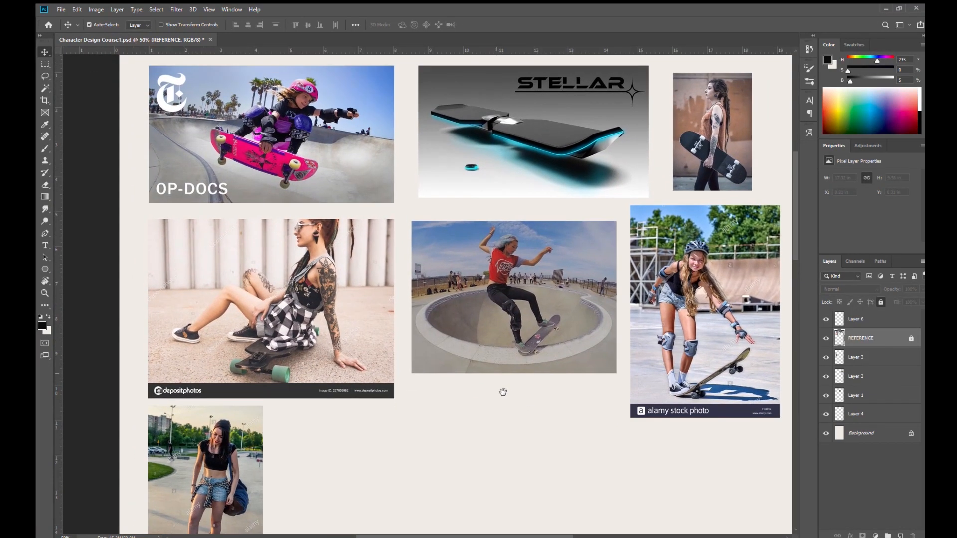
pyautogui.scroll(-5, 503, 391)
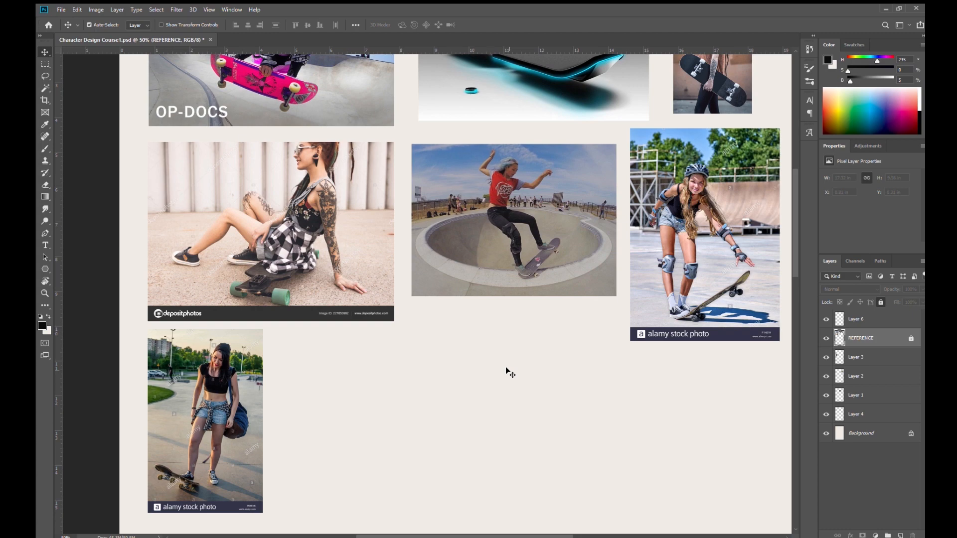
pyautogui.moveTo(638, 369); pyautogui.dragTo(553, 355)
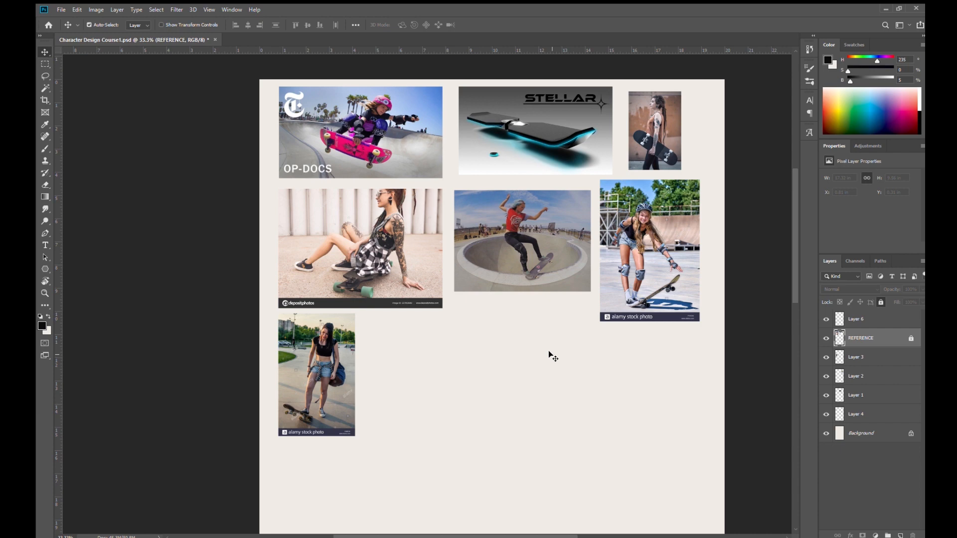
# - Examine the STELLAR hoverboard reference image up close
pyautogui.moveTo(504, 314); pyautogui.dragTo(498, 339)
pyautogui.moveTo(394, 255)
pyautogui.mouseDown()
pyautogui.moveTo(404, 258)
pyautogui.moveTo(397, 267)
pyautogui.mouseUp()
pyautogui.moveTo(526, 300); pyautogui.dragTo(461, 312)
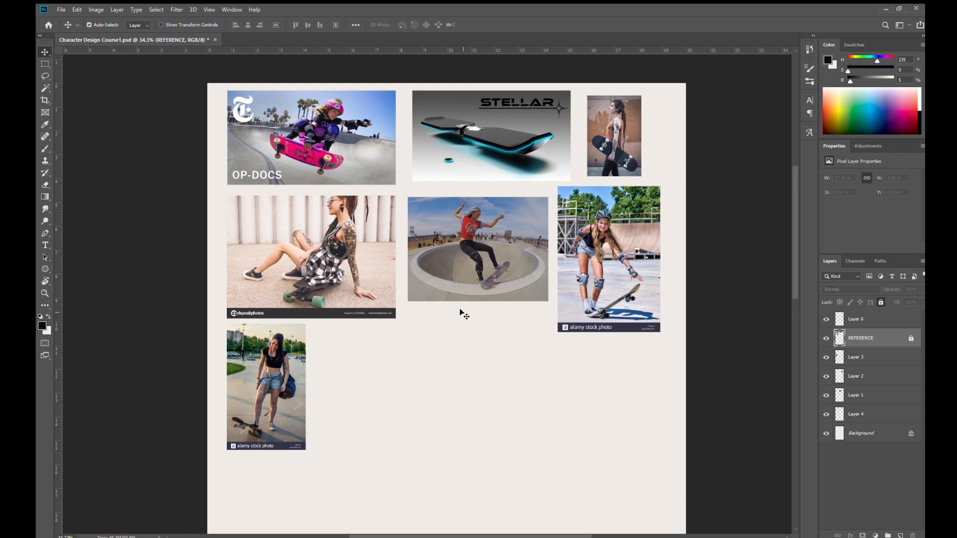
pyautogui.moveTo(350, 234); pyautogui.dragTo(220, 290)
pyautogui.moveTo(474, 333); pyautogui.dragTo(479, 276)
pyautogui.moveTo(479, 276); pyautogui.dragTo(483, 287)
pyautogui.moveTo(482, 337); pyautogui.dragTo(484, 416)
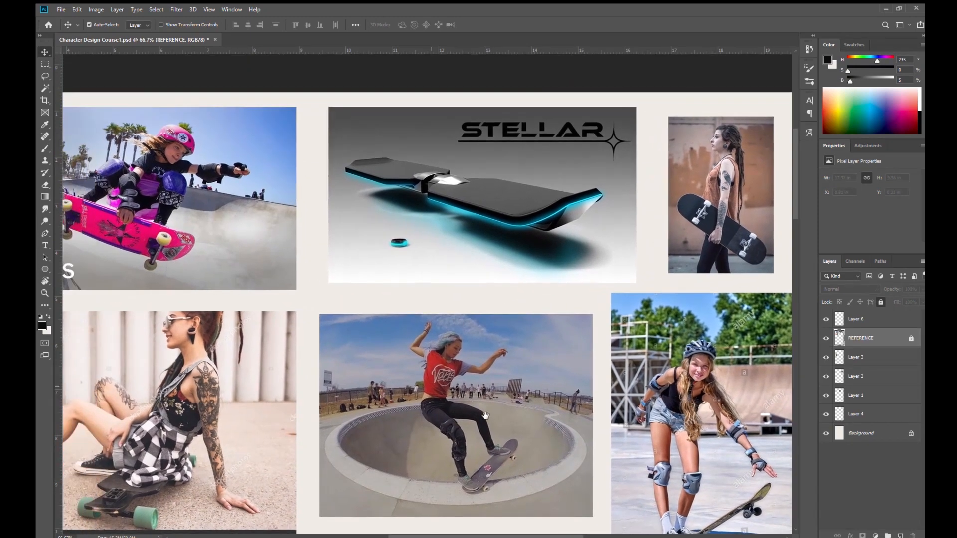
pyautogui.moveTo(483, 173); pyautogui.dragTo(517, 197)
pyautogui.keyDown('alt'); pyautogui.click(517, 198); pyautogui.keyUp('alt')
pyautogui.moveTo(510, 238); pyautogui.dragTo(488, 277)
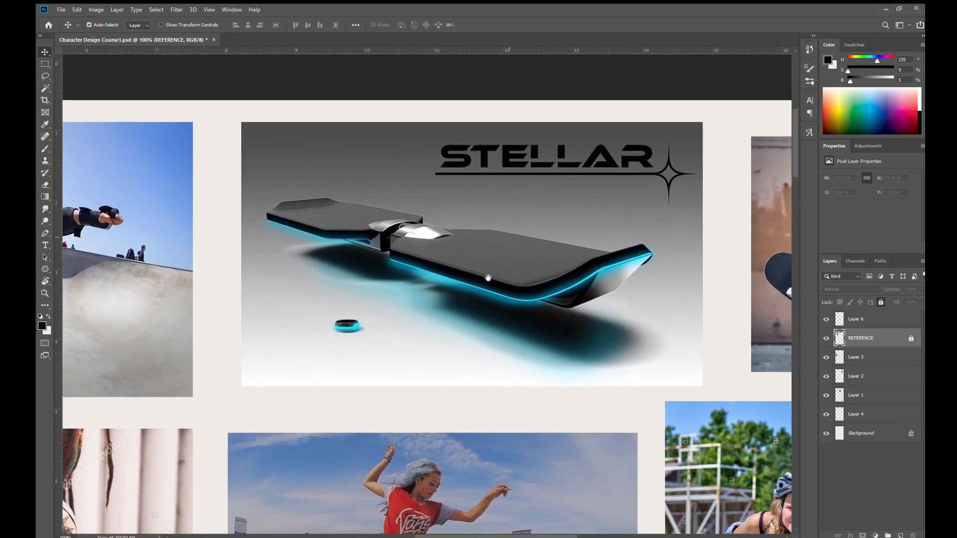
pyautogui.moveTo(631, 360)
pyautogui.mouseDown()
pyautogui.moveTo(622, 367)
pyautogui.moveTo(637, 360)
pyautogui.mouseUp()
pyautogui.moveTo(576, 364); pyautogui.dragTo(516, 367)
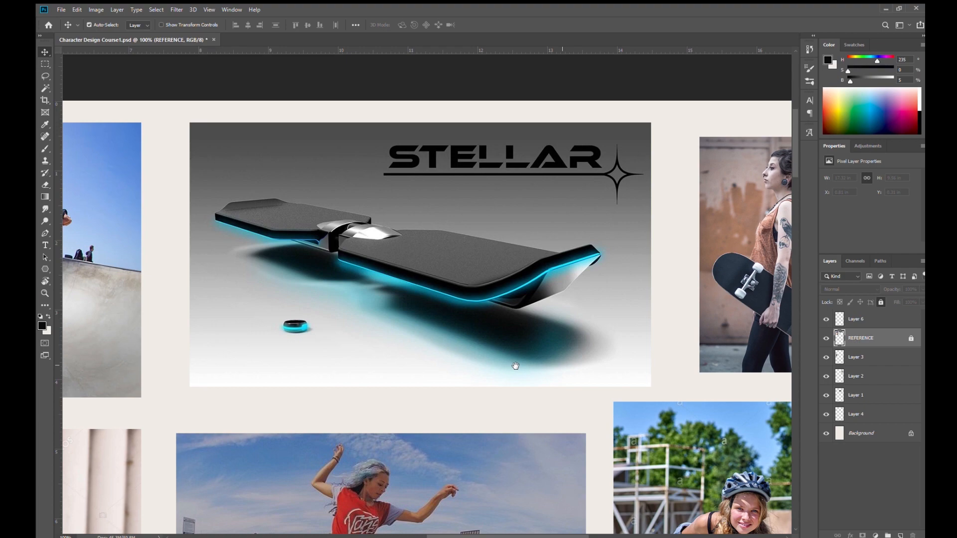
# - Compare the hoverboard with the skateboarder photos and inspect the blank area below them
pyautogui.moveTo(515, 366); pyautogui.dragTo(615, 229)
pyautogui.moveTo(399, 349); pyautogui.dragTo(471, 283)
pyautogui.moveTo(517, 307); pyautogui.dragTo(480, 287)
pyautogui.moveTo(530, 313); pyautogui.dragTo(603, 238)
pyautogui.moveTo(405, 351); pyautogui.dragTo(498, 219)
pyautogui.moveTo(422, 264); pyautogui.dragTo(397, 274)
pyautogui.moveTo(465, 283); pyautogui.dragTo(372, 394)
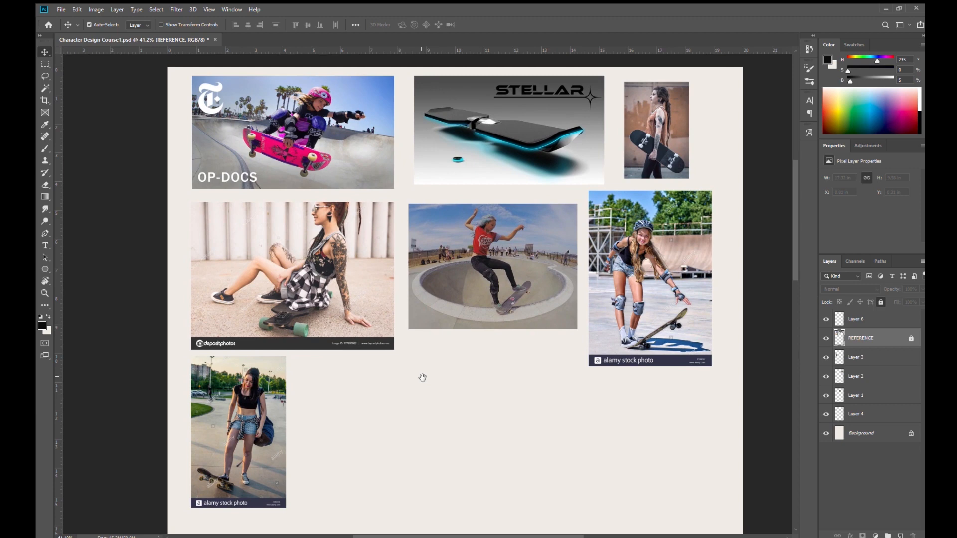
pyautogui.moveTo(451, 385); pyautogui.dragTo(434, 329)
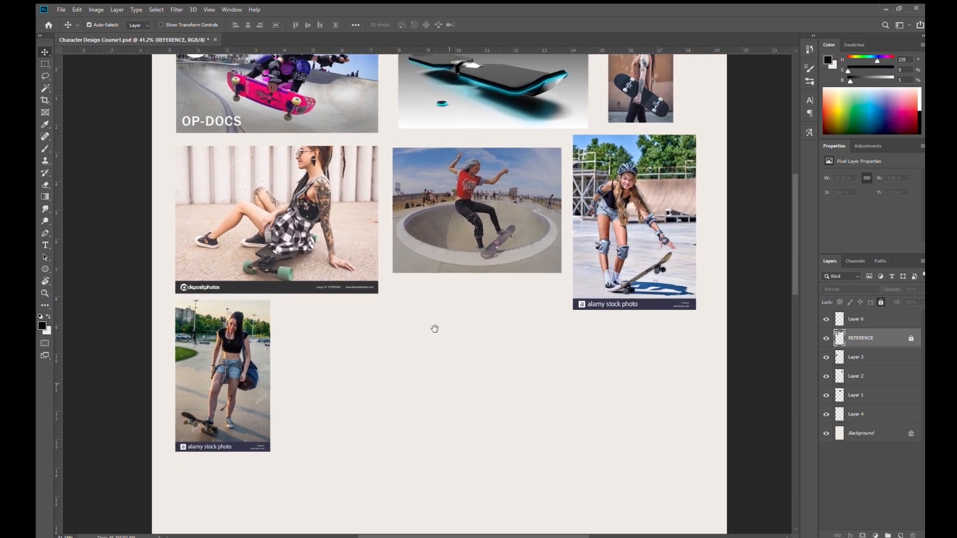
pyautogui.moveTo(487, 332); pyautogui.dragTo(472, 341)
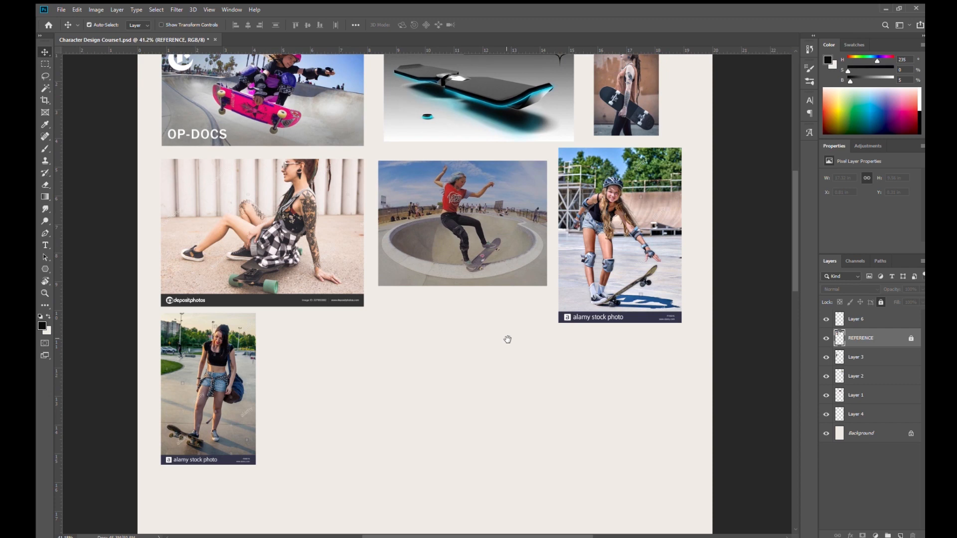
pyautogui.moveTo(508, 339); pyautogui.dragTo(529, 296)
# - Make Layer 6 active for painting with the Brush tool and switch to a different brush tip
pyautogui.click(855, 319)
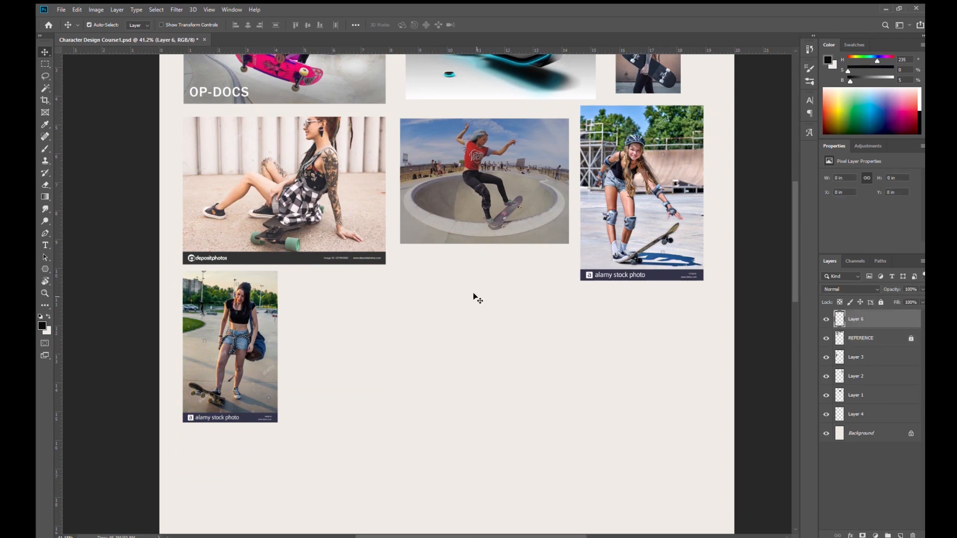
pyautogui.press('b')
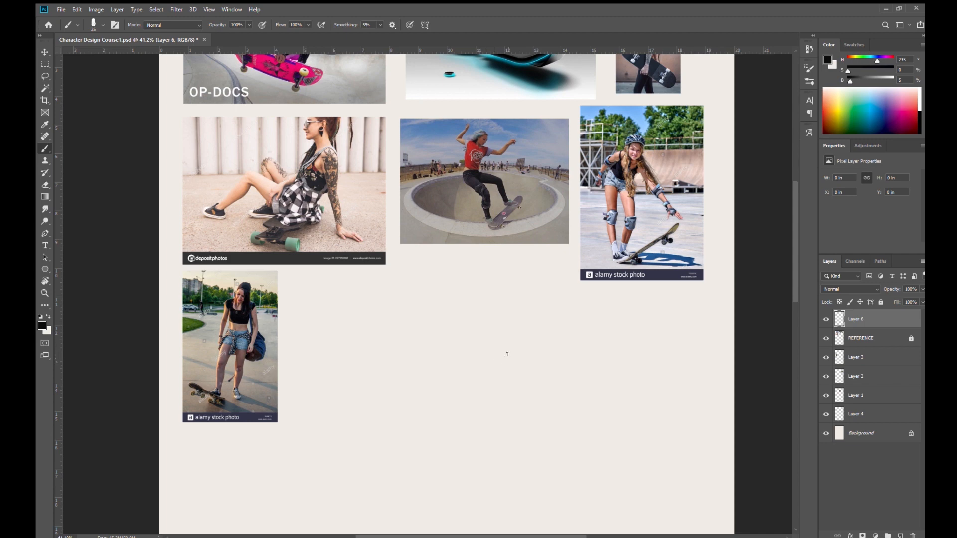
pyautogui.click(798, 516)
pyautogui.click(413, 242)
pyautogui.hotkey('ctrl', 'z')
pyautogui.moveTo(432, 255)
pyautogui.mouseDown()
pyautogui.moveTo(450, 270)
pyautogui.moveTo(501, 278)
pyautogui.mouseUp()
pyautogui.hotkey('ctrl', 'z')
pyautogui.moveTo(474, 327); pyautogui.dragTo(515, 391)
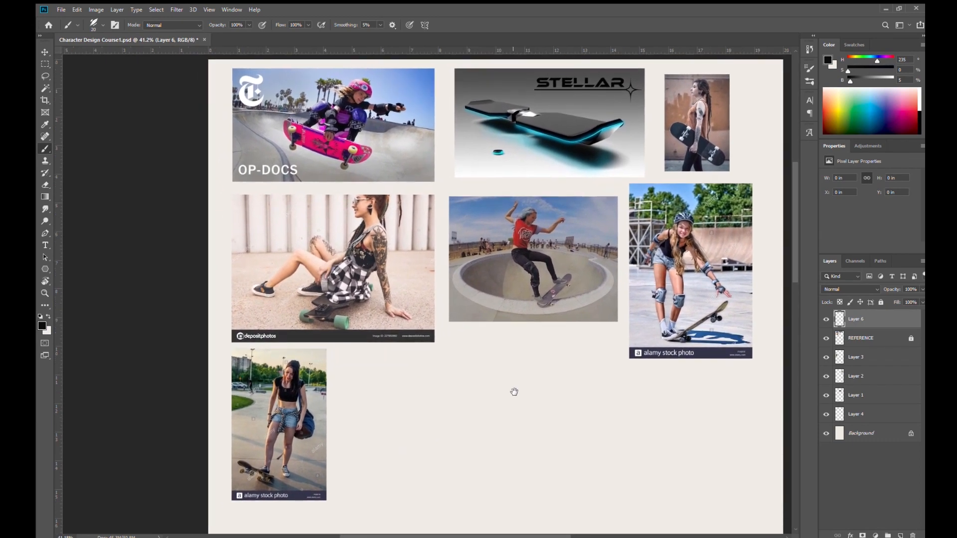
pyautogui.moveTo(516, 357); pyautogui.dragTo(498, 396)
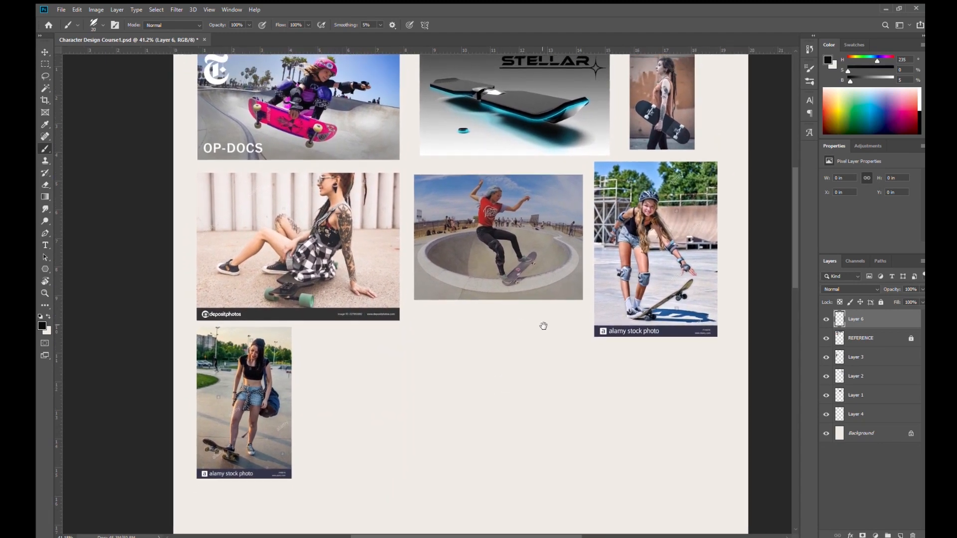
pyautogui.moveTo(545, 342); pyautogui.dragTo(534, 364)
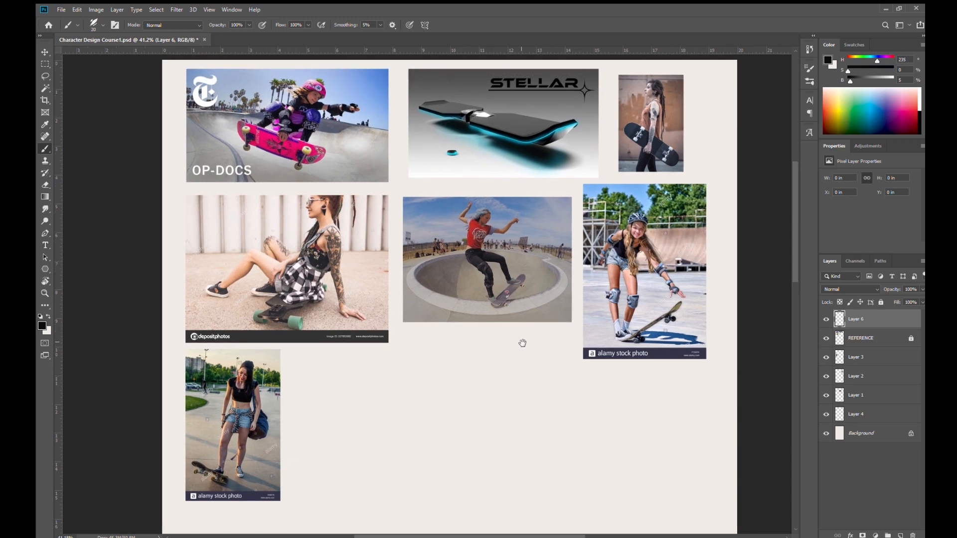
pyautogui.moveTo(516, 421)
pyautogui.mouseDown()
pyautogui.moveTo(512, 407)
pyautogui.moveTo(510, 438)
pyautogui.moveTo(524, 399)
pyautogui.mouseUp()
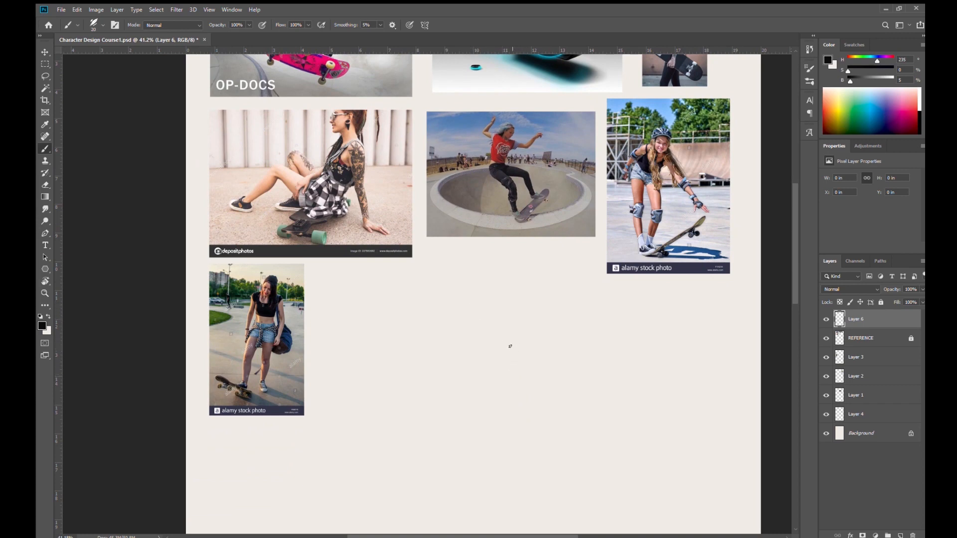
pyautogui.moveTo(517, 342)
pyautogui.mouseDown()
pyautogui.moveTo(538, 358)
pyautogui.moveTo(530, 389)
pyautogui.moveTo(534, 346)
pyautogui.mouseUp()
pyautogui.moveTo(543, 394); pyautogui.dragTo(546, 364)
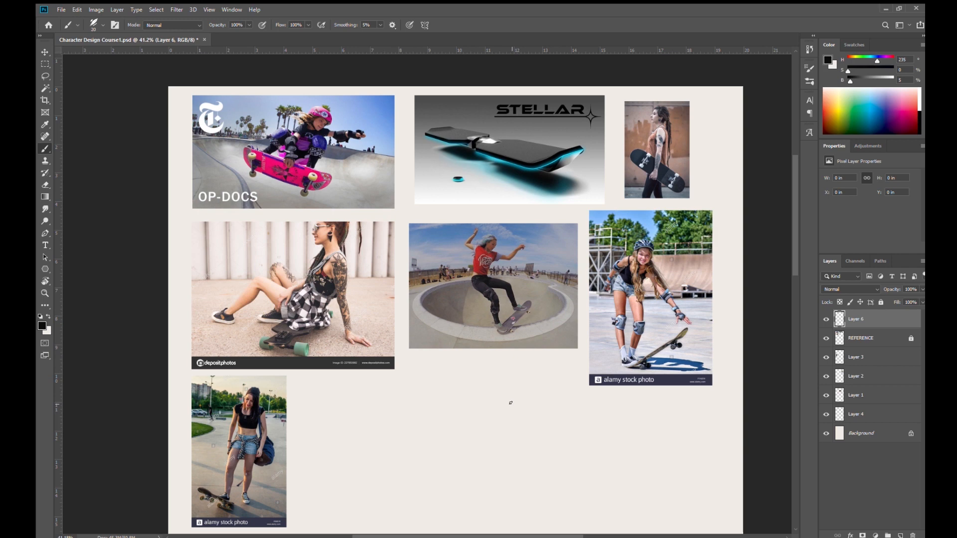
pyautogui.moveTo(533, 407); pyautogui.dragTo(530, 345)
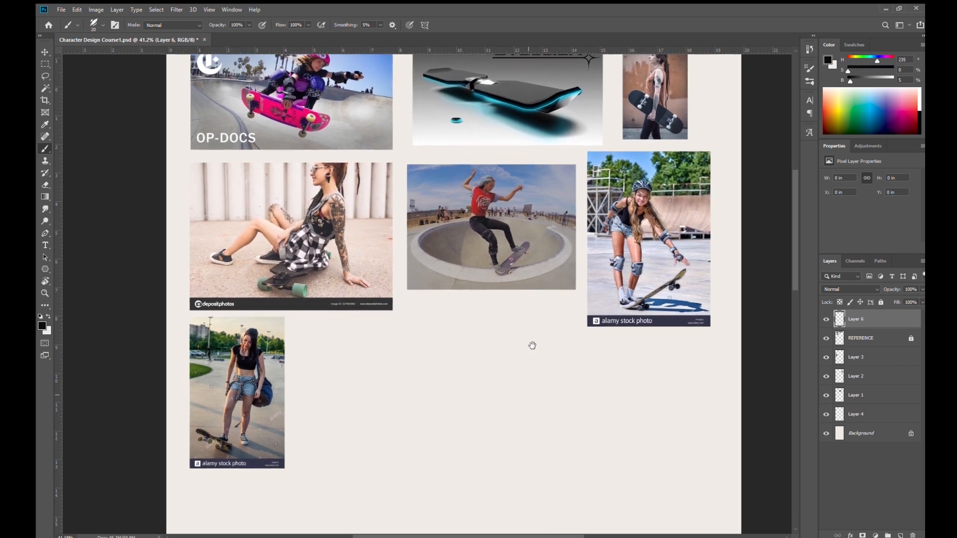
pyautogui.moveTo(519, 395)
pyautogui.mouseDown()
pyautogui.moveTo(526, 338)
pyautogui.moveTo(518, 288)
pyautogui.mouseUp()
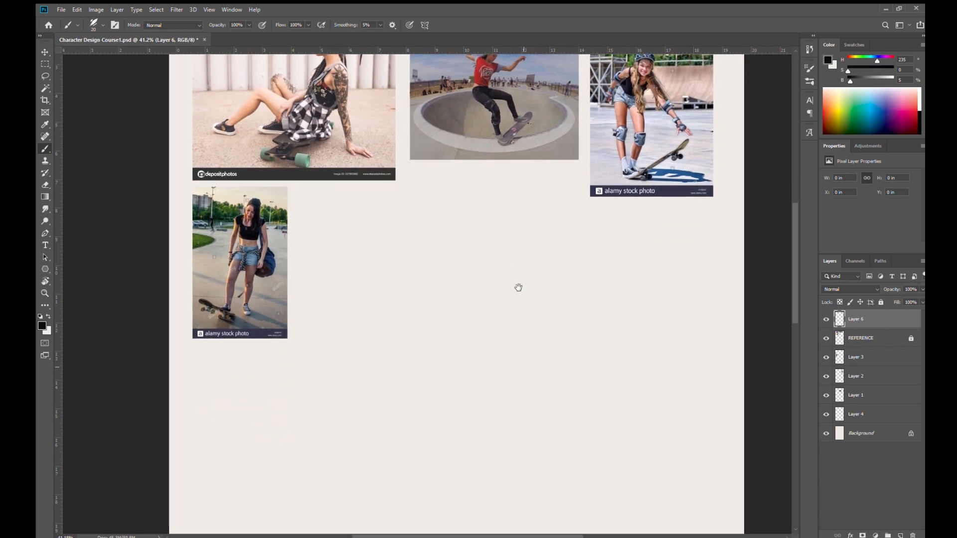
# - Handwrite the heading "CHARACTERISTCS" in black in the blank area beside the lowest reference photo and underline it
pyautogui.moveTo(524, 359); pyautogui.dragTo(528, 291)
pyautogui.moveTo(531, 327); pyautogui.dragTo(495, 315)
pyautogui.moveTo(530, 376); pyautogui.dragTo(520, 339)
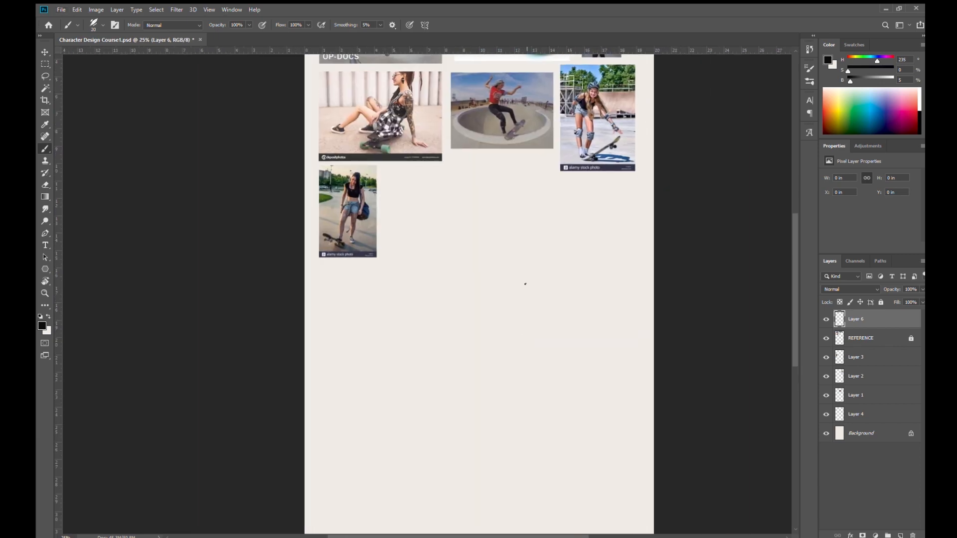
pyautogui.moveTo(528, 319); pyautogui.dragTo(519, 329)
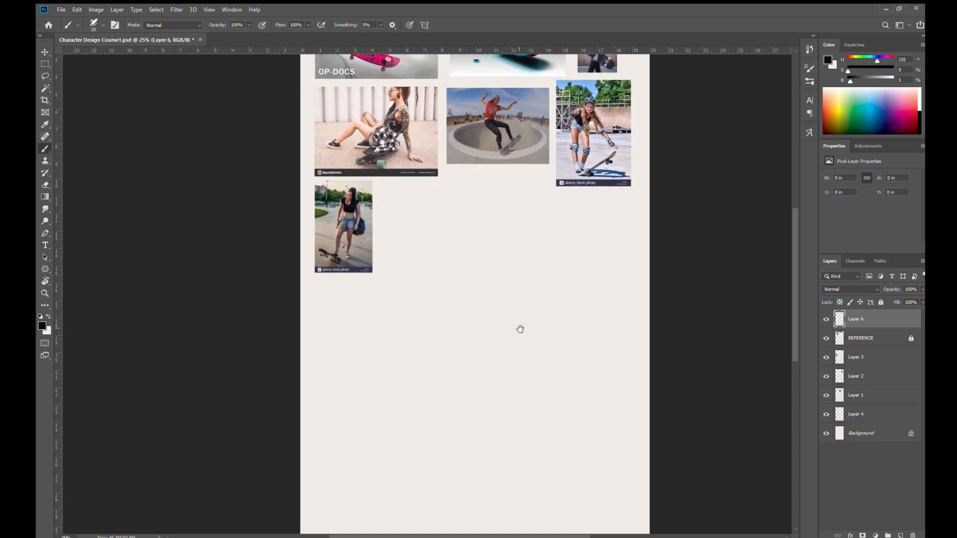
pyautogui.moveTo(515, 280)
pyautogui.mouseDown()
pyautogui.moveTo(511, 295)
pyautogui.moveTo(525, 272)
pyautogui.moveTo(525, 279)
pyautogui.mouseUp()
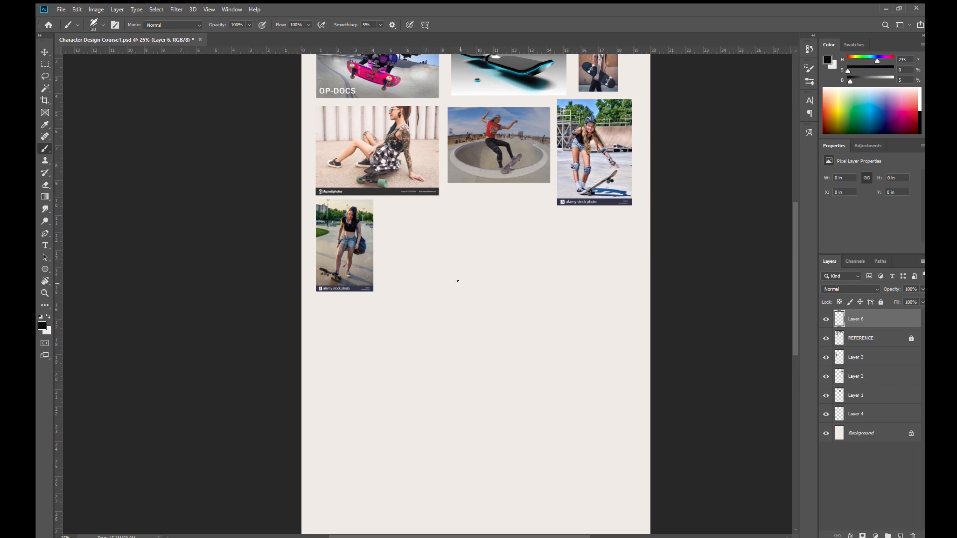
pyautogui.moveTo(403, 242); pyautogui.dragTo(408, 263)
pyautogui.moveTo(416, 239); pyautogui.dragTo(415, 262)
pyautogui.moveTo(407, 252); pyautogui.dragTo(426, 254)
pyautogui.moveTo(431, 243); pyautogui.dragTo(431, 263)
pyautogui.moveTo(431, 243); pyautogui.dragTo(441, 261)
pyautogui.moveTo(440, 263)
pyautogui.mouseDown()
pyautogui.moveTo(462, 260)
pyautogui.moveTo(474, 239)
pyautogui.mouseUp()
pyautogui.moveTo(470, 239)
pyautogui.mouseDown()
pyautogui.moveTo(470, 259)
pyautogui.moveTo(479, 255)
pyautogui.mouseUp()
pyautogui.moveTo(477, 240); pyautogui.dragTo(486, 255)
pyautogui.moveTo(490, 239); pyautogui.dragTo(490, 256)
pyautogui.moveTo(490, 239)
pyautogui.mouseDown()
pyautogui.moveTo(498, 256)
pyautogui.moveTo(521, 256)
pyautogui.mouseUp()
pyautogui.moveTo(516, 238); pyautogui.dragTo(527, 238)
pyautogui.moveTo(540, 237); pyautogui.dragTo(544, 252)
pyautogui.moveTo(395, 276); pyautogui.dragTo(541, 276)
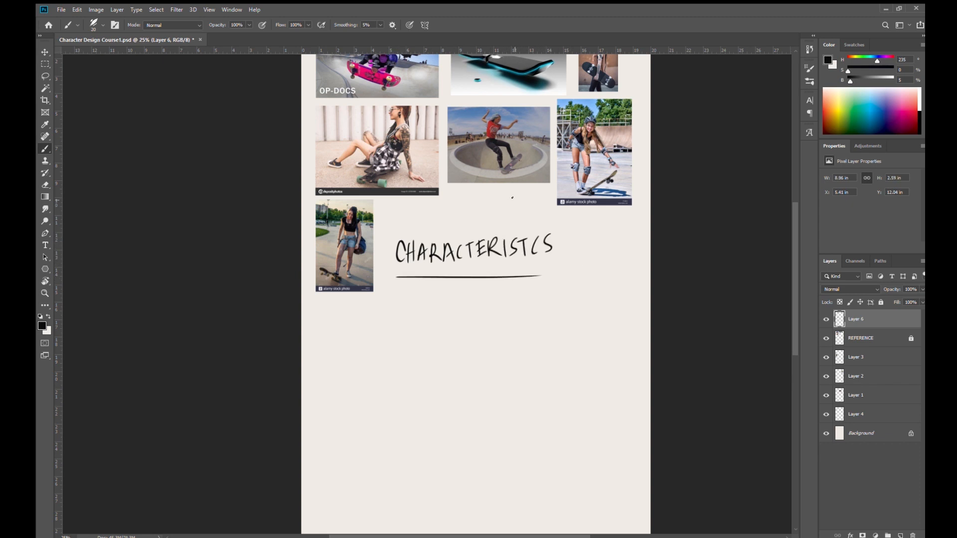
# - Handwrite "YOUNG GIRL" as the first trait below the underlined heading
pyautogui.scroll(-3, 483, 320)
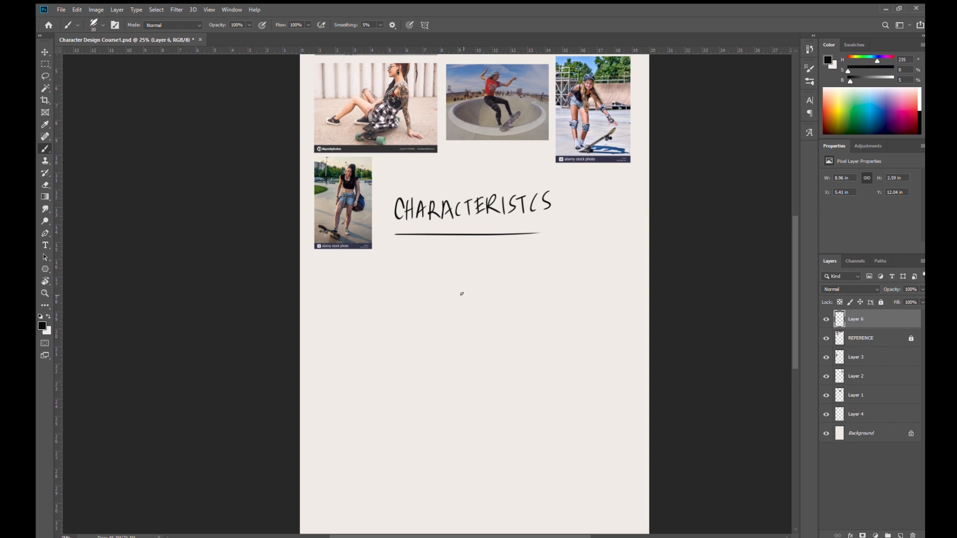
pyautogui.moveTo(388, 265); pyautogui.dragTo(396, 298)
pyautogui.moveTo(417, 268)
pyautogui.mouseDown()
pyautogui.moveTo(420, 276)
pyautogui.moveTo(414, 267)
pyautogui.mouseUp()
pyautogui.moveTo(429, 270)
pyautogui.mouseDown()
pyautogui.moveTo(439, 269)
pyautogui.moveTo(443, 288)
pyautogui.mouseUp()
pyautogui.moveTo(443, 269); pyautogui.dragTo(457, 287)
pyautogui.moveTo(476, 274)
pyautogui.mouseDown()
pyautogui.moveTo(474, 282)
pyautogui.moveTo(510, 281)
pyautogui.mouseUp()
pyautogui.moveTo(519, 265)
pyautogui.mouseDown()
pyautogui.moveTo(518, 283)
pyautogui.moveTo(544, 281)
pyautogui.mouseUp()
pyautogui.moveTo(547, 262); pyautogui.dragTo(560, 277)
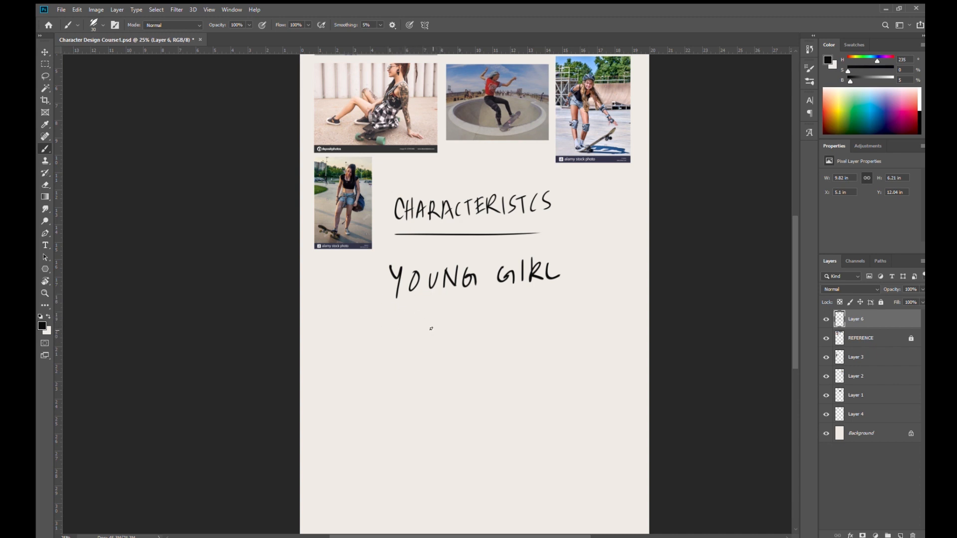
# - Handwrite "ADVENTURE" on the line below "YOUNG GIRL"
pyautogui.moveTo(391, 325)
pyautogui.mouseDown()
pyautogui.moveTo(399, 305)
pyautogui.moveTo(406, 323)
pyautogui.mouseUp()
pyautogui.moveTo(395, 318); pyautogui.dragTo(412, 321)
pyautogui.moveTo(412, 306)
pyautogui.mouseDown()
pyautogui.moveTo(413, 322)
pyautogui.moveTo(434, 308)
pyautogui.moveTo(438, 322)
pyautogui.mouseUp()
pyautogui.moveTo(439, 305); pyautogui.dragTo(455, 319)
pyautogui.moveTo(458, 321)
pyautogui.mouseDown()
pyautogui.moveTo(467, 305)
pyautogui.moveTo(486, 302)
pyautogui.moveTo(479, 319)
pyautogui.mouseUp()
pyautogui.moveTo(495, 303); pyautogui.dragTo(498, 316)
pyautogui.moveTo(506, 299); pyautogui.dragTo(506, 321)
pyautogui.moveTo(506, 300); pyautogui.dragTo(518, 317)
pyautogui.moveTo(532, 298)
pyautogui.mouseDown()
pyautogui.moveTo(522, 320)
pyautogui.moveTo(533, 308)
pyautogui.mouseUp()
pyautogui.moveTo(524, 320); pyautogui.dragTo(537, 319)
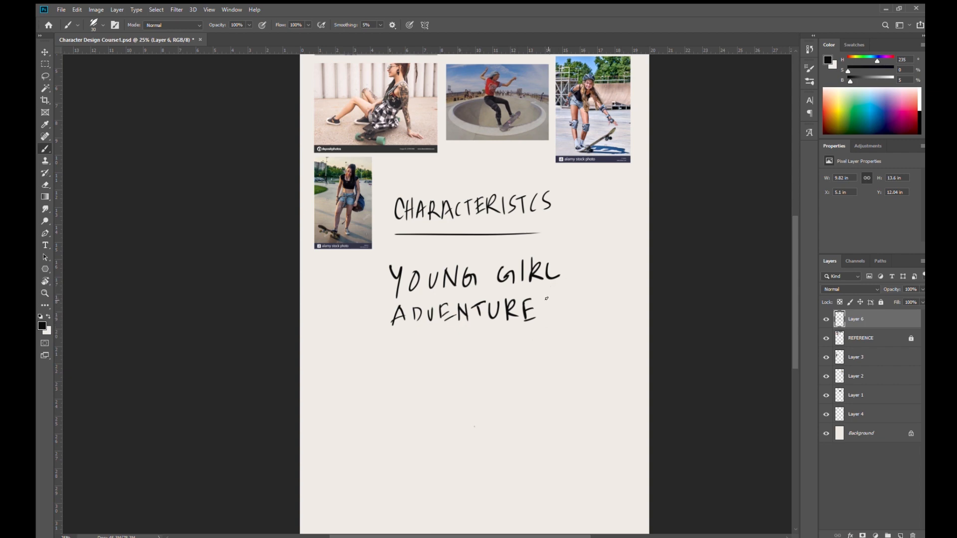
# - Add "(REBEL)" in parentheses after the word "ADVENTURE"
pyautogui.moveTo(549, 298)
pyautogui.mouseDown()
pyautogui.moveTo(543, 322)
pyautogui.moveTo(552, 317)
pyautogui.mouseUp()
pyautogui.moveTo(554, 300); pyautogui.dragTo(565, 312)
pyautogui.moveTo(567, 299); pyautogui.dragTo(574, 298)
pyautogui.moveTo(566, 305); pyautogui.dragTo(574, 312)
pyautogui.moveTo(578, 298); pyautogui.dragTo(578, 313)
pyautogui.moveTo(592, 311); pyautogui.dragTo(602, 309)
pyautogui.moveTo(606, 297); pyautogui.dragTo(613, 309)
pyautogui.moveTo(611, 286); pyautogui.dragTo(612, 317)
# - Handwrite "TATTOOS" as the third trait below "ADVENTURE (REBEL)"
pyautogui.moveTo(420, 337)
pyautogui.mouseDown()
pyautogui.moveTo(420, 353)
pyautogui.moveTo(428, 336)
pyautogui.mouseUp()
pyautogui.moveTo(431, 335)
pyautogui.mouseDown()
pyautogui.moveTo(427, 354)
pyautogui.moveTo(436, 345)
pyautogui.mouseUp()
pyautogui.moveTo(440, 338); pyautogui.dragTo(453, 336)
pyautogui.moveTo(445, 338)
pyautogui.mouseDown()
pyautogui.moveTo(446, 352)
pyautogui.moveTo(457, 350)
pyautogui.mouseUp()
pyautogui.moveTo(449, 337); pyautogui.dragTo(489, 335)
pyautogui.moveTo(502, 334); pyautogui.dragTo(497, 350)
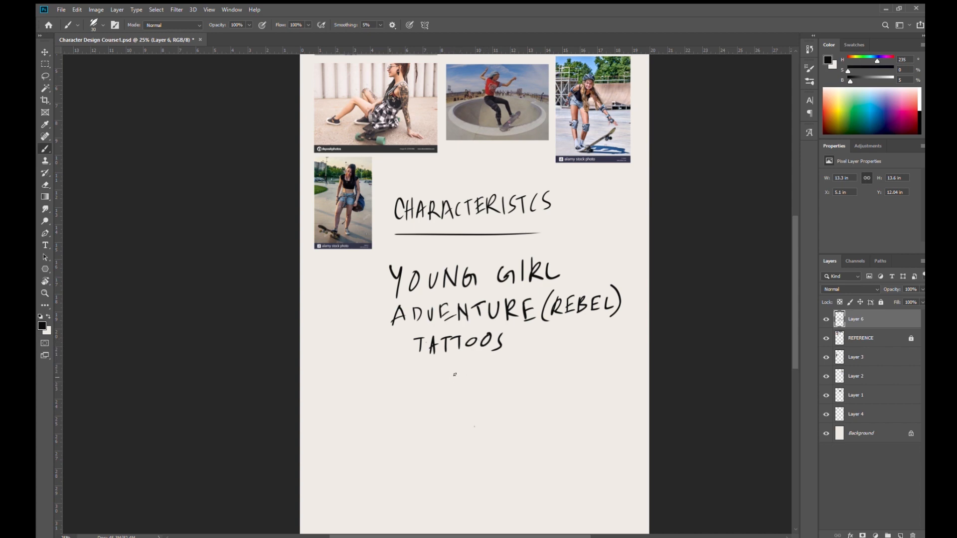
# - Draw a large freehand circle around the heading and the whole list of traits
pyautogui.moveTo(472, 378); pyautogui.dragTo(448, 355)
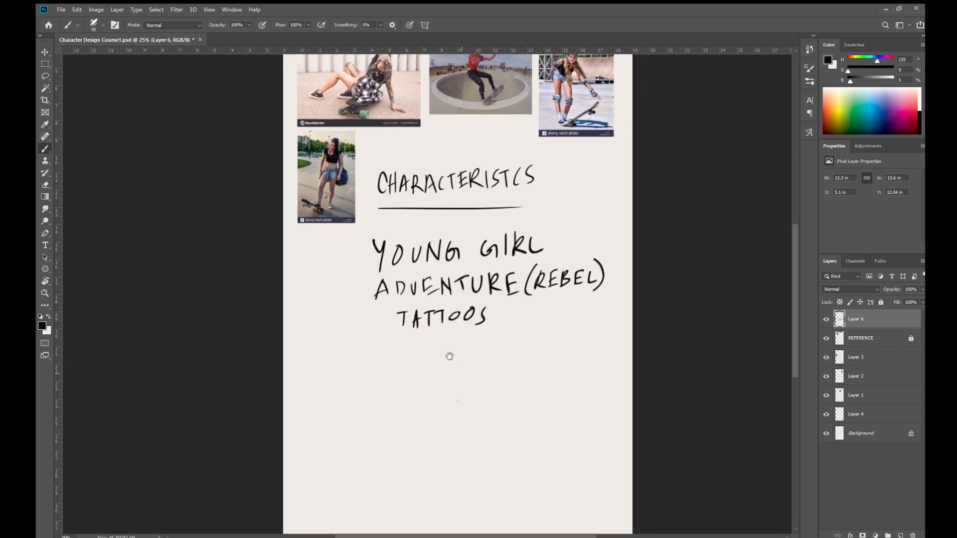
pyautogui.moveTo(517, 145)
pyautogui.mouseDown()
pyautogui.moveTo(432, 122)
pyautogui.moveTo(345, 182)
pyautogui.moveTo(392, 341)
pyautogui.moveTo(527, 360)
pyautogui.moveTo(605, 309)
pyautogui.moveTo(617, 225)
pyautogui.moveTo(562, 157)
pyautogui.moveTo(515, 145)
pyautogui.mouseUp()
pyautogui.moveTo(509, 290)
pyautogui.mouseDown()
pyautogui.moveTo(507, 368)
pyautogui.moveTo(517, 359)
pyautogui.mouseUp()
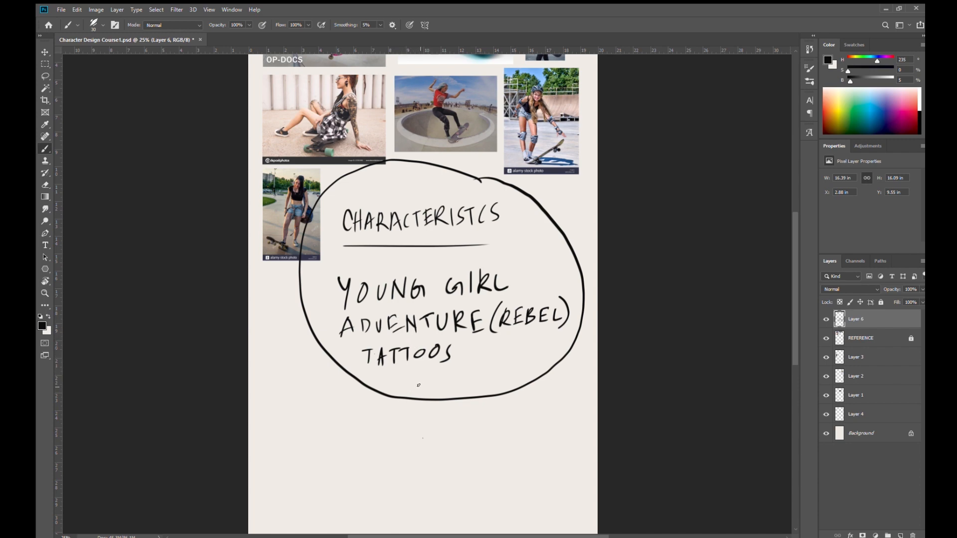
# - Handwrite "COOL!" below "TATTOOS" inside the circle
pyautogui.moveTo(428, 375)
pyautogui.mouseDown()
pyautogui.moveTo(428, 391)
pyautogui.moveTo(447, 372)
pyautogui.mouseUp()
pyautogui.moveTo(457, 370)
pyautogui.mouseDown()
pyautogui.moveTo(458, 388)
pyautogui.moveTo(475, 380)
pyautogui.mouseUp()
pyautogui.click(476, 385)
# - Draw a short bullet dash in front of each of the four handwritten traits
pyautogui.moveTo(490, 396); pyautogui.dragTo(480, 368)
pyautogui.moveTo(504, 321); pyautogui.dragTo(517, 383)
pyautogui.moveTo(482, 443); pyautogui.dragTo(495, 395)
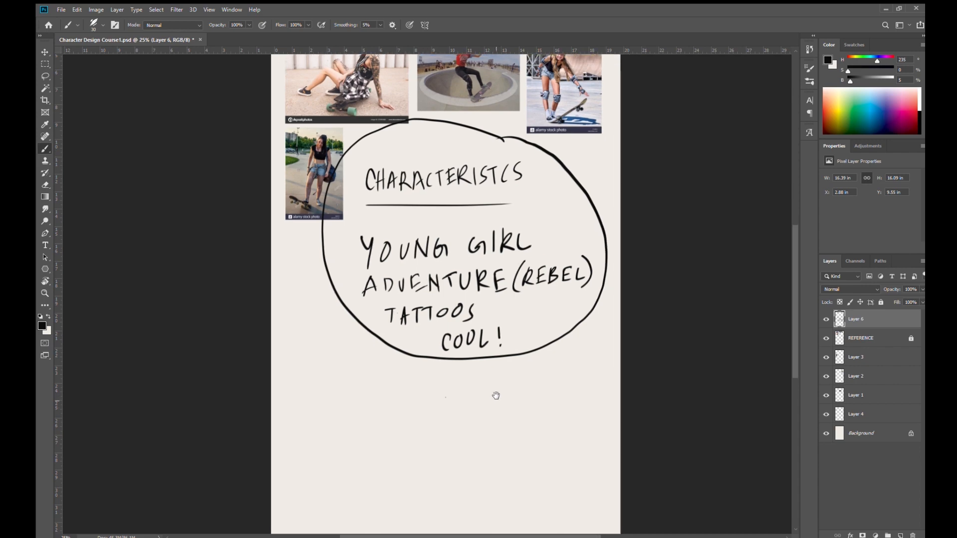
pyautogui.moveTo(496, 395); pyautogui.dragTo(477, 362)
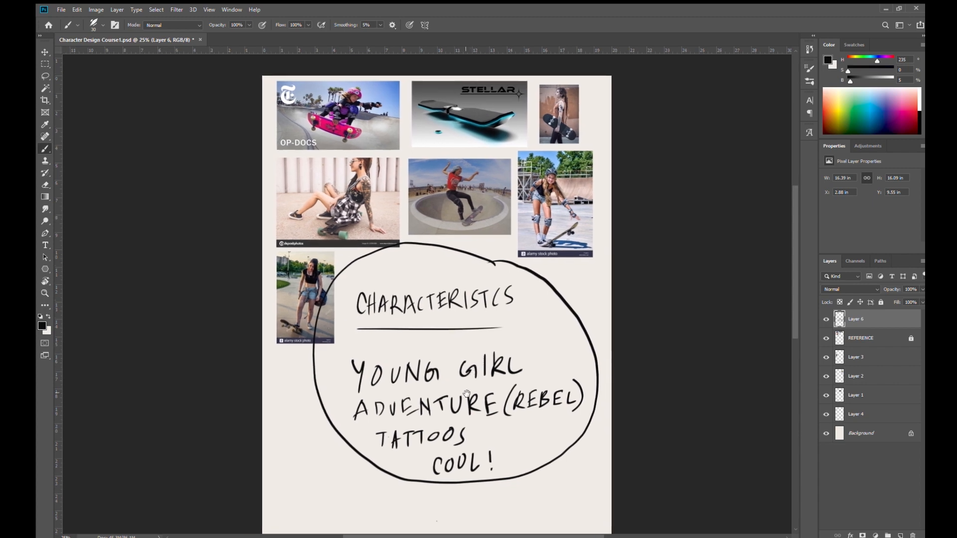
pyautogui.scroll(-3, 465, 394)
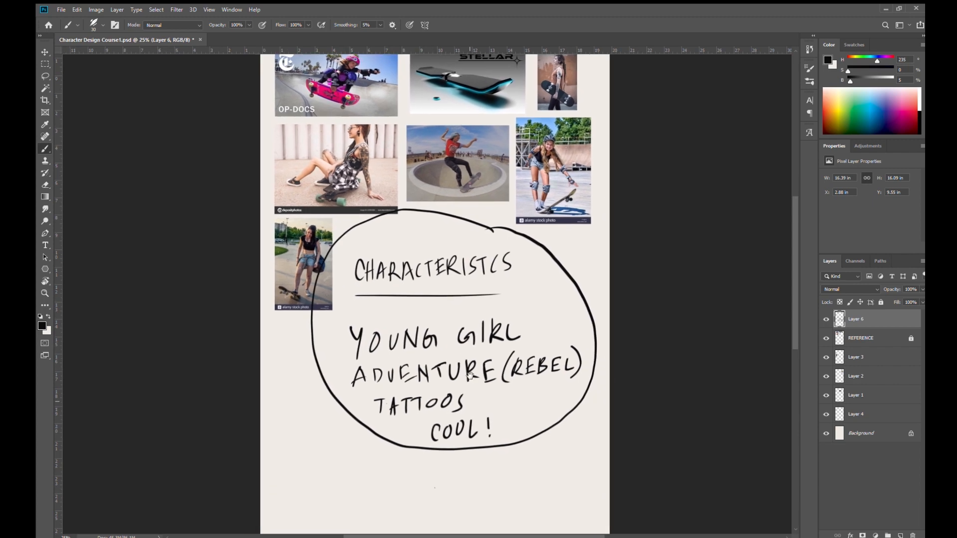
pyautogui.moveTo(334, 326); pyautogui.dragTo(343, 325)
pyautogui.moveTo(338, 360)
pyautogui.mouseDown()
pyautogui.moveTo(370, 388)
pyautogui.moveTo(420, 378)
pyautogui.mouseUp()
pyautogui.scroll(-2, 451, 424)
pyautogui.moveTo(429, 431); pyautogui.dragTo(428, 418)
pyautogui.moveTo(442, 355)
pyautogui.mouseDown()
pyautogui.moveTo(438, 426)
pyautogui.moveTo(435, 404)
pyautogui.moveTo(437, 413)
pyautogui.moveTo(456, 402)
pyautogui.mouseUp()
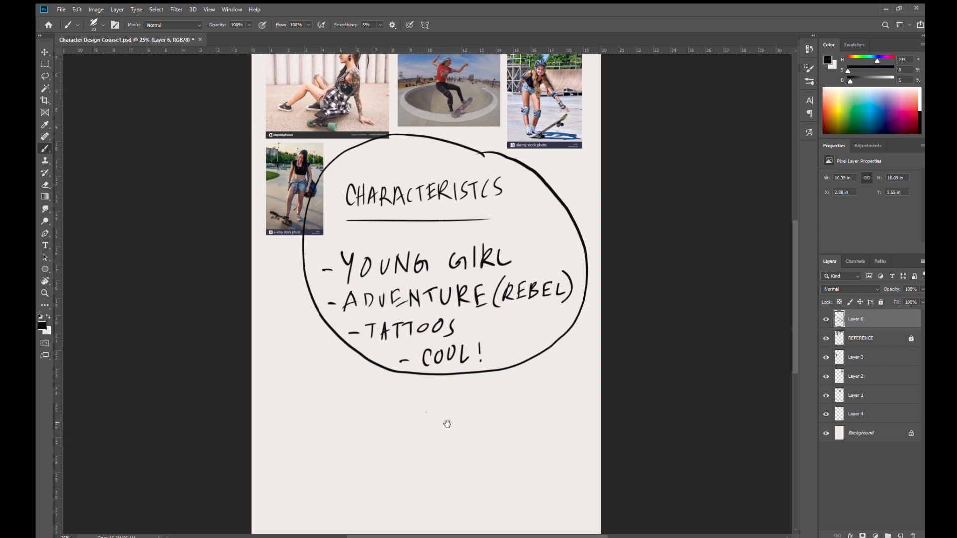
pyautogui.moveTo(481, 325)
pyautogui.mouseDown()
pyautogui.moveTo(469, 414)
pyautogui.moveTo(479, 437)
pyautogui.moveTo(484, 432)
pyautogui.mouseUp()
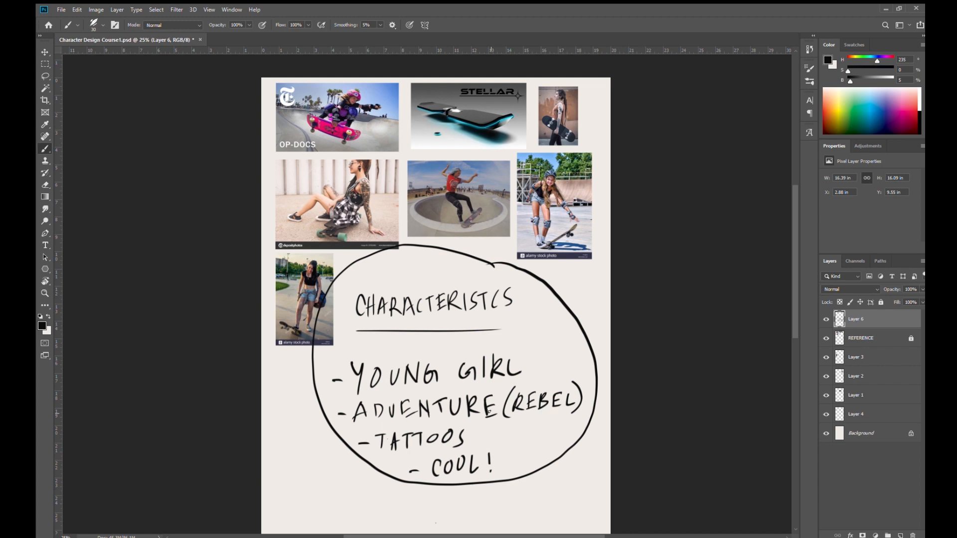
pyautogui.moveTo(423, 361); pyautogui.dragTo(424, 244)
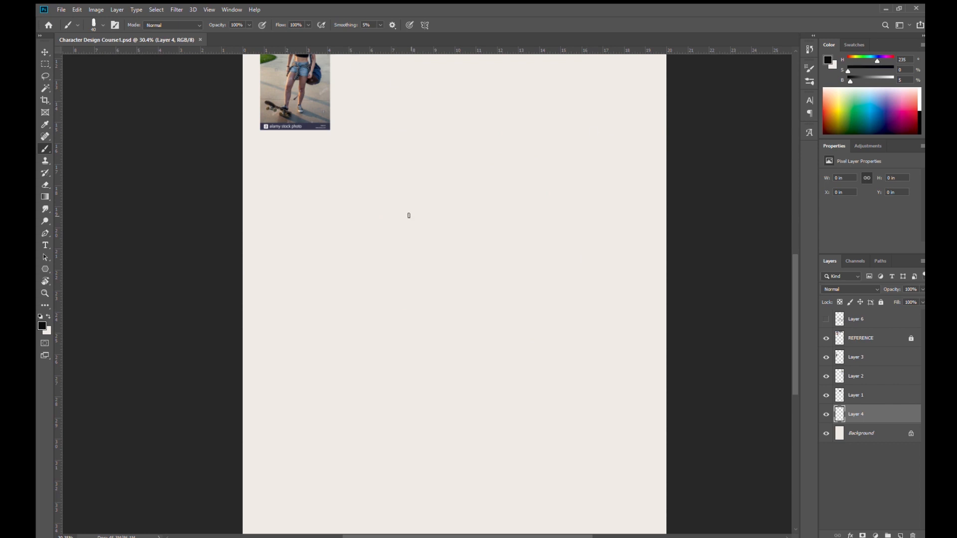
pyautogui.moveTo(435, 215); pyautogui.dragTo(436, 295)
pyautogui.moveTo(463, 243); pyautogui.dragTo(468, 222)
pyautogui.moveTo(466, 304); pyautogui.dragTo(448, 418)
pyautogui.moveTo(444, 349); pyautogui.dragTo(459, 374)
pyautogui.moveTo(464, 330); pyautogui.dragTo(467, 311)
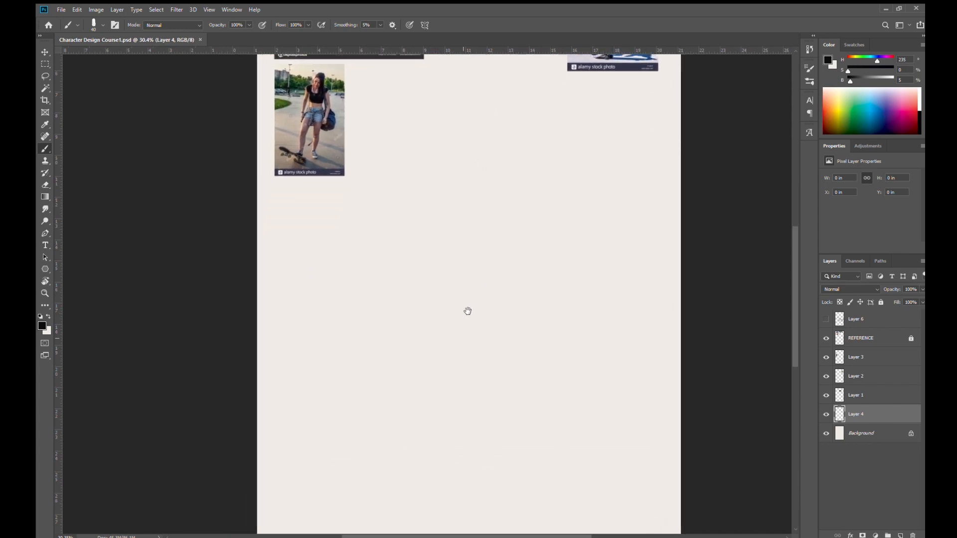
pyautogui.moveTo(466, 260); pyautogui.dragTo(445, 260)
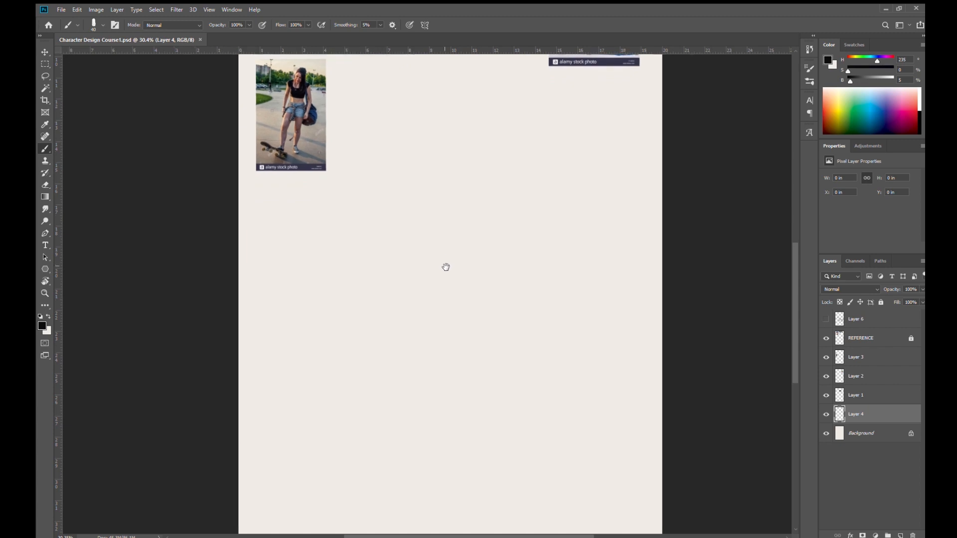
pyautogui.moveTo(464, 314); pyautogui.dragTo(464, 255)
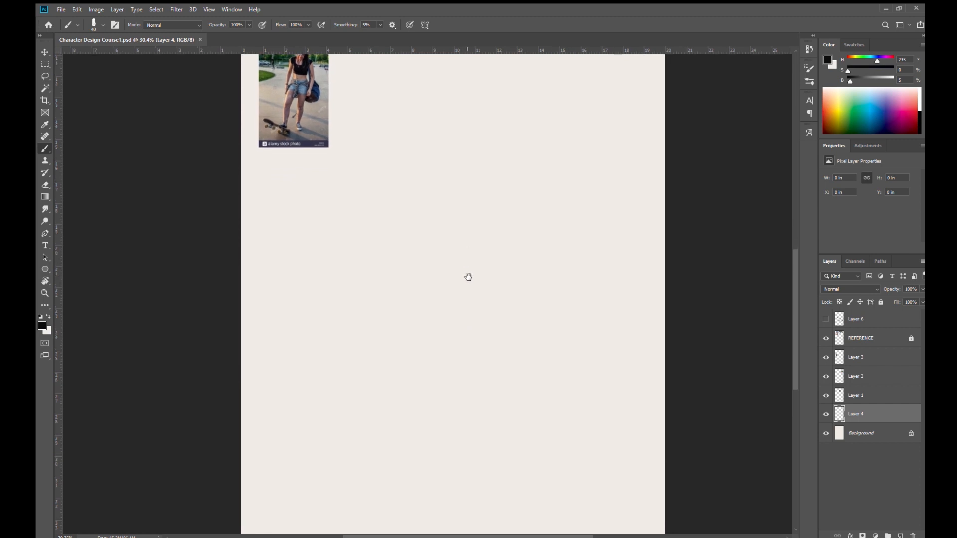
# - Reduce the brush size to 30 and sketch the eyes, eyebrows and nose of a face on Layer 4 below the references
pyautogui.press('[')
pyautogui.moveTo(440, 222); pyautogui.dragTo(435, 282)
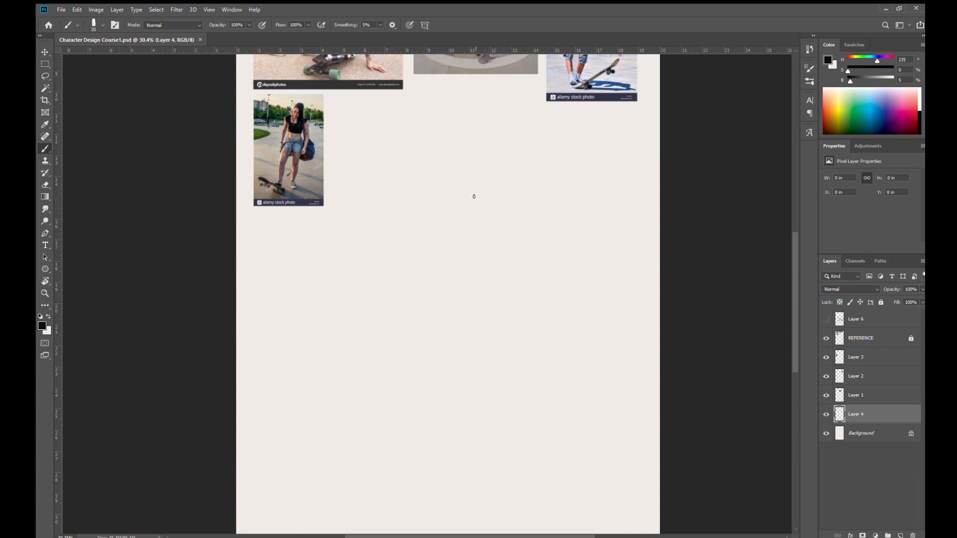
pyautogui.moveTo(456, 221)
pyautogui.mouseDown()
pyautogui.moveTo(493, 211)
pyautogui.moveTo(485, 209)
pyautogui.moveTo(485, 224)
pyautogui.moveTo(464, 225)
pyautogui.moveTo(487, 224)
pyautogui.moveTo(469, 217)
pyautogui.moveTo(462, 225)
pyautogui.moveTo(484, 224)
pyautogui.moveTo(459, 226)
pyautogui.moveTo(478, 225)
pyautogui.moveTo(463, 228)
pyautogui.moveTo(475, 235)
pyautogui.moveTo(484, 226)
pyautogui.moveTo(464, 219)
pyautogui.moveTo(474, 210)
pyautogui.moveTo(461, 217)
pyautogui.moveTo(483, 210)
pyautogui.moveTo(446, 235)
pyautogui.moveTo(443, 251)
pyautogui.moveTo(460, 250)
pyautogui.moveTo(454, 257)
pyautogui.moveTo(420, 228)
pyautogui.moveTo(436, 224)
pyautogui.moveTo(417, 228)
pyautogui.moveTo(436, 232)
pyautogui.moveTo(424, 209)
pyautogui.moveTo(439, 221)
pyautogui.mouseUp()
pyautogui.click(453, 202)
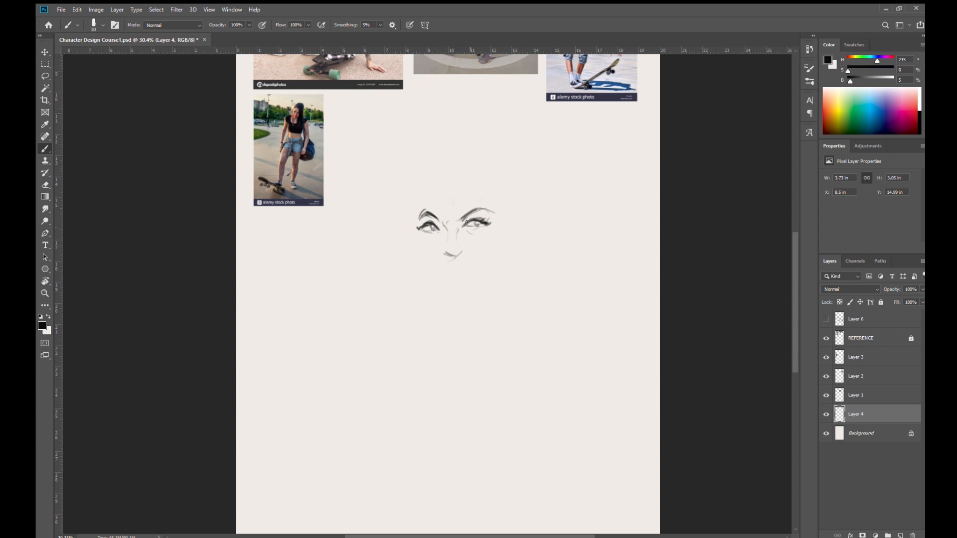
# - Sketch the jaw, chin and cheek outline around the facial features and add loose hair strokes above the forehead
pyautogui.moveTo(437, 220)
pyautogui.mouseDown()
pyautogui.moveTo(439, 253)
pyautogui.moveTo(418, 246)
pyautogui.moveTo(430, 279)
pyautogui.moveTo(451, 291)
pyautogui.moveTo(487, 273)
pyautogui.moveTo(511, 235)
pyautogui.mouseUp()
pyautogui.moveTo(414, 219)
pyautogui.mouseDown()
pyautogui.moveTo(419, 189)
pyautogui.moveTo(442, 204)
pyautogui.mouseUp()
pyautogui.moveTo(449, 156); pyautogui.dragTo(443, 205)
pyautogui.moveTo(482, 175); pyautogui.dragTo(476, 194)
pyautogui.moveTo(475, 175); pyautogui.dragTo(460, 208)
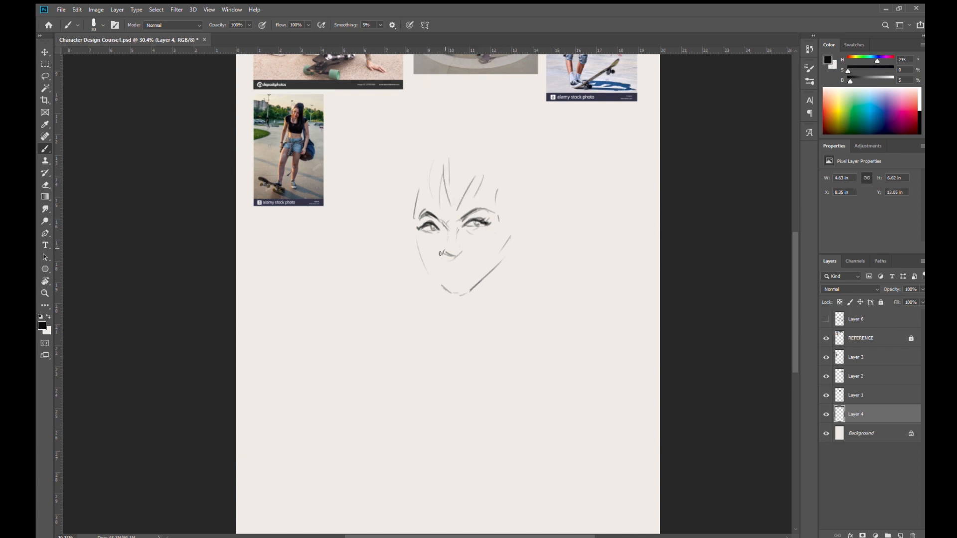
# - Define the nostrils, circle the eye nearest the reference photo and draw an arrow pointing outward from it
pyautogui.moveTo(445, 246)
pyautogui.mouseDown()
pyautogui.moveTo(448, 258)
pyautogui.moveTo(461, 254)
pyautogui.mouseUp()
pyautogui.moveTo(441, 235)
pyautogui.mouseDown()
pyautogui.moveTo(421, 214)
pyautogui.moveTo(445, 226)
pyautogui.moveTo(393, 232)
pyautogui.mouseUp()
pyautogui.moveTo(399, 228); pyautogui.dragTo(394, 232)
# - Darken the nose and both eyes, flipping the canvas view horizontally to check the face and flipping it back
pyautogui.hotkey('ctrl', 'shift', 'h')
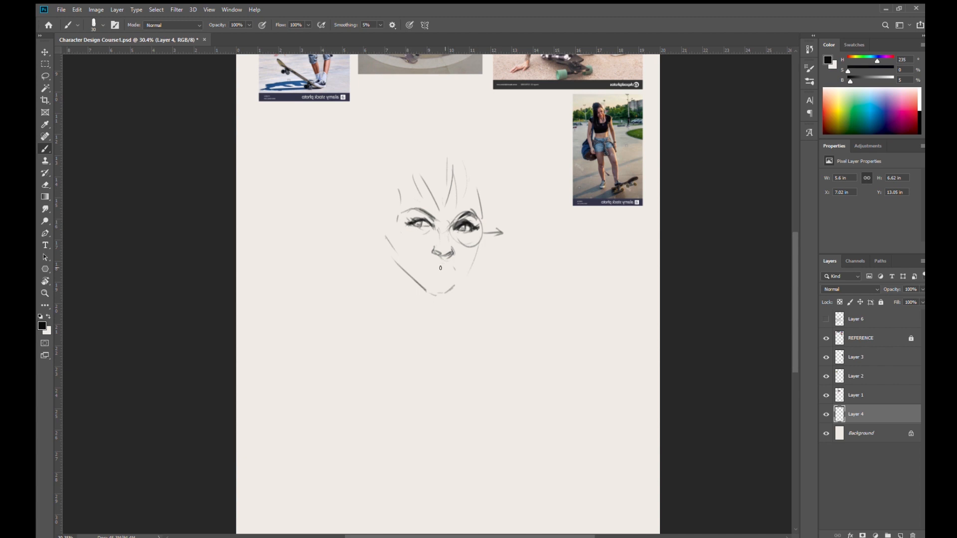
pyautogui.moveTo(433, 251)
pyautogui.mouseDown()
pyautogui.moveTo(445, 256)
pyautogui.moveTo(448, 242)
pyautogui.mouseUp()
pyautogui.moveTo(462, 233); pyautogui.dragTo(466, 229)
pyautogui.hotkey('ctrl', 'shift', 'h')
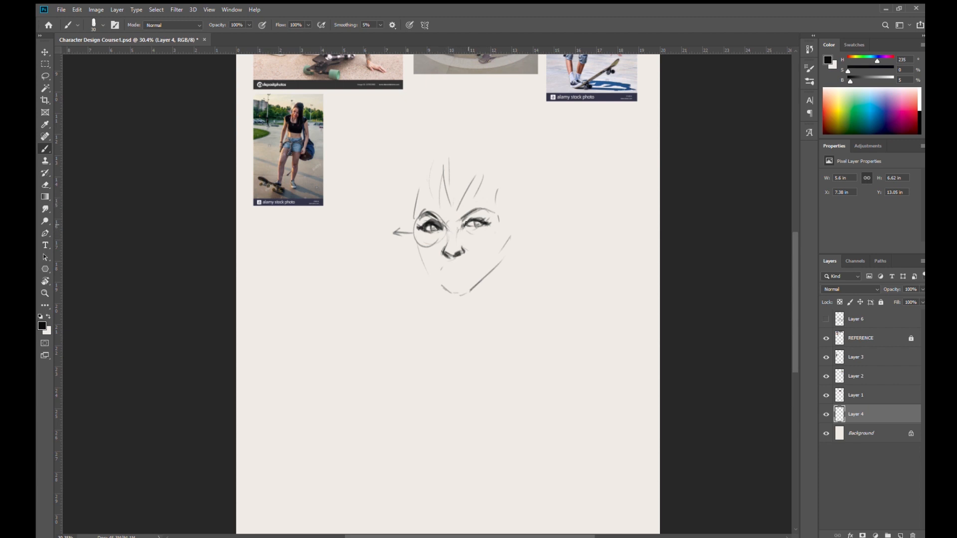
pyautogui.moveTo(467, 220); pyautogui.dragTo(481, 209)
pyautogui.moveTo(419, 230); pyautogui.dragTo(417, 217)
# - Select the whole face sketch with the Lasso tool, cut it from Layer 4 and deselect
pyautogui.press('l')
pyautogui.moveTo(459, 353)
pyautogui.mouseDown()
pyautogui.moveTo(476, 130)
pyautogui.moveTo(453, 321)
pyautogui.moveTo(439, 302)
pyautogui.mouseUp()
pyautogui.hotkey('ctrl', 'x')
pyautogui.hotkey('ctrl', 'd')
pyautogui.moveTo(468, 351); pyautogui.dragTo(460, 291)
pyautogui.scroll(-3, 461, 291)
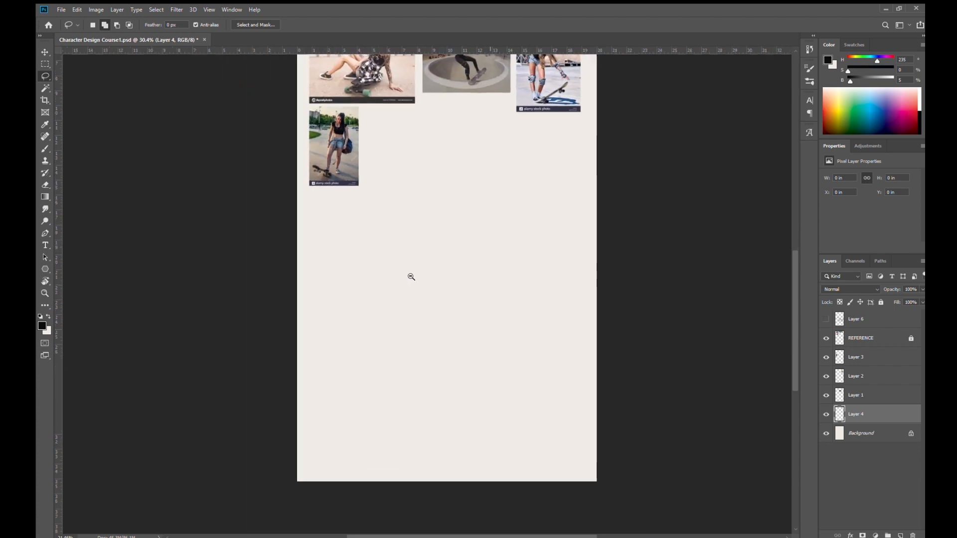
# - Brush a construction head with a round cranium, both ears, a pointed jaw and slanted V-shaped brow lines
pyautogui.press('b')
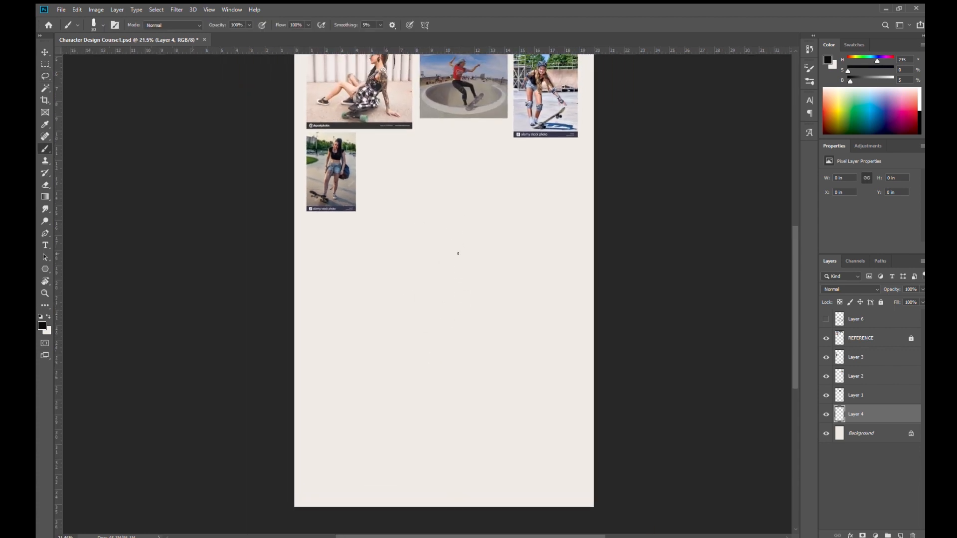
pyautogui.moveTo(423, 190)
pyautogui.mouseDown()
pyautogui.moveTo(468, 246)
pyautogui.moveTo(447, 183)
pyautogui.moveTo(458, 203)
pyautogui.mouseUp()
pyautogui.moveTo(415, 247)
pyautogui.mouseDown()
pyautogui.moveTo(426, 275)
pyautogui.moveTo(457, 275)
pyautogui.moveTo(472, 241)
pyautogui.mouseUp()
pyautogui.moveTo(453, 273)
pyautogui.mouseDown()
pyautogui.moveTo(470, 241)
pyautogui.moveTo(477, 245)
pyautogui.moveTo(461, 256)
pyautogui.moveTo(473, 245)
pyautogui.moveTo(409, 237)
pyautogui.moveTo(416, 253)
pyautogui.moveTo(407, 242)
pyautogui.moveTo(414, 236)
pyautogui.moveTo(421, 259)
pyautogui.mouseUp()
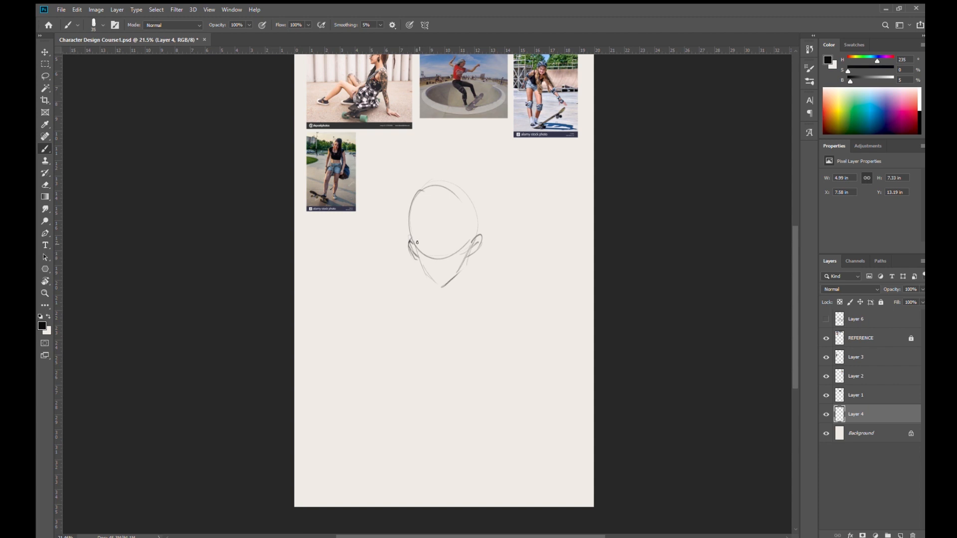
pyautogui.moveTo(446, 249)
pyautogui.mouseDown()
pyautogui.moveTo(466, 240)
pyautogui.moveTo(440, 251)
pyautogui.moveTo(414, 241)
pyautogui.moveTo(433, 253)
pyautogui.mouseUp()
pyautogui.moveTo(430, 269); pyautogui.dragTo(437, 267)
# - Reduce the eraser size and add more brush strokes over the forehead and brow of the construction head
pyautogui.press('e')
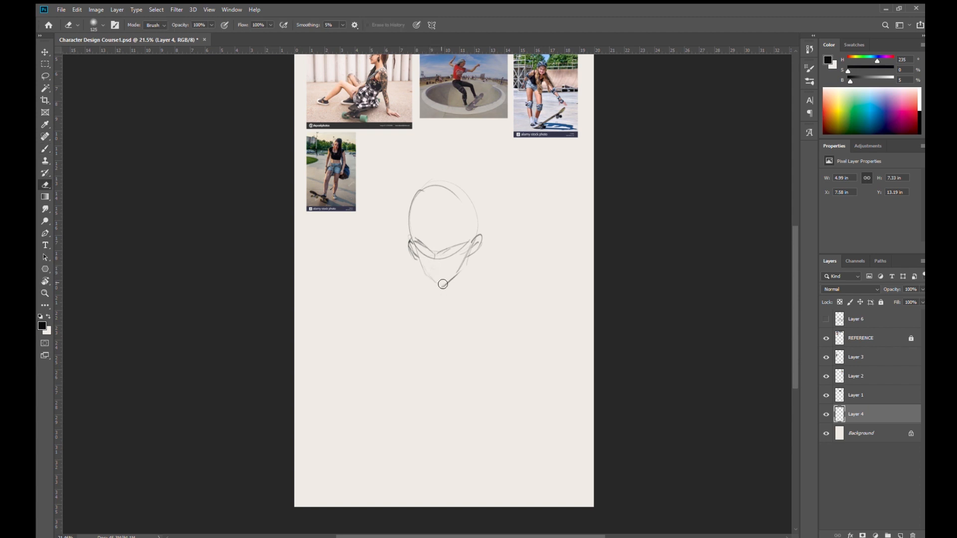
pyautogui.press('[')
pyautogui.press('[')
pyautogui.press('[')
pyautogui.press('[')
pyautogui.press('[')
pyautogui.press('[')
pyautogui.press('[')
pyautogui.press('[')
pyautogui.press('[')
pyautogui.press('b')
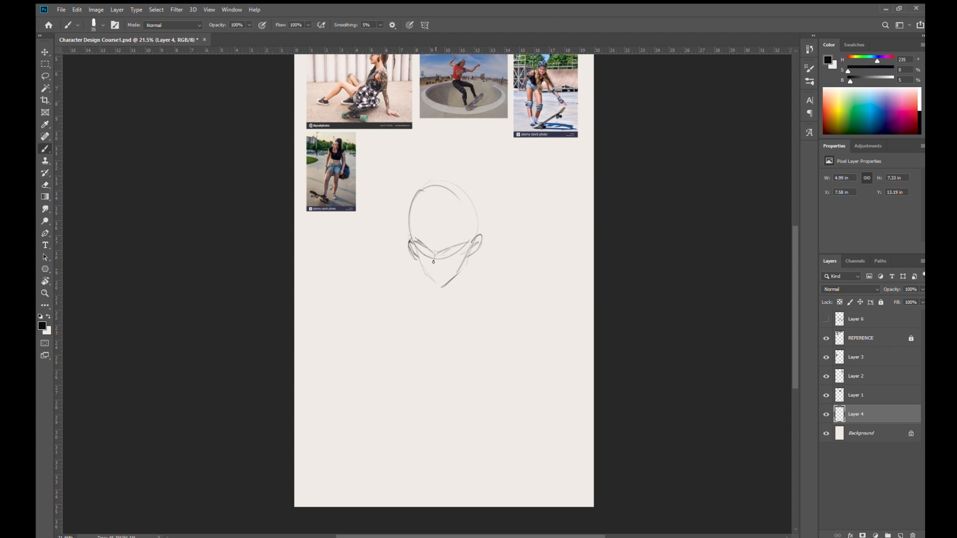
pyautogui.moveTo(414, 242)
pyautogui.mouseDown()
pyautogui.moveTo(422, 209)
pyautogui.moveTo(414, 214)
pyautogui.moveTo(442, 194)
pyautogui.mouseUp()
pyautogui.moveTo(417, 208)
pyautogui.mouseDown()
pyautogui.moveTo(473, 211)
pyautogui.moveTo(467, 249)
pyautogui.moveTo(458, 250)
pyautogui.mouseUp()
pyautogui.moveTo(417, 246); pyautogui.dragTo(429, 250)
pyautogui.moveTo(440, 250); pyautogui.dragTo(434, 251)
# - Lasso the construction head, delete it from Layer 4 and clear the selection
pyautogui.press('l')
pyautogui.moveTo(455, 305)
pyautogui.mouseDown()
pyautogui.moveTo(498, 196)
pyautogui.moveTo(417, 340)
pyautogui.moveTo(481, 292)
pyautogui.mouseUp()
pyautogui.press('Delete')
pyautogui.hotkey('ctrl', 'd')
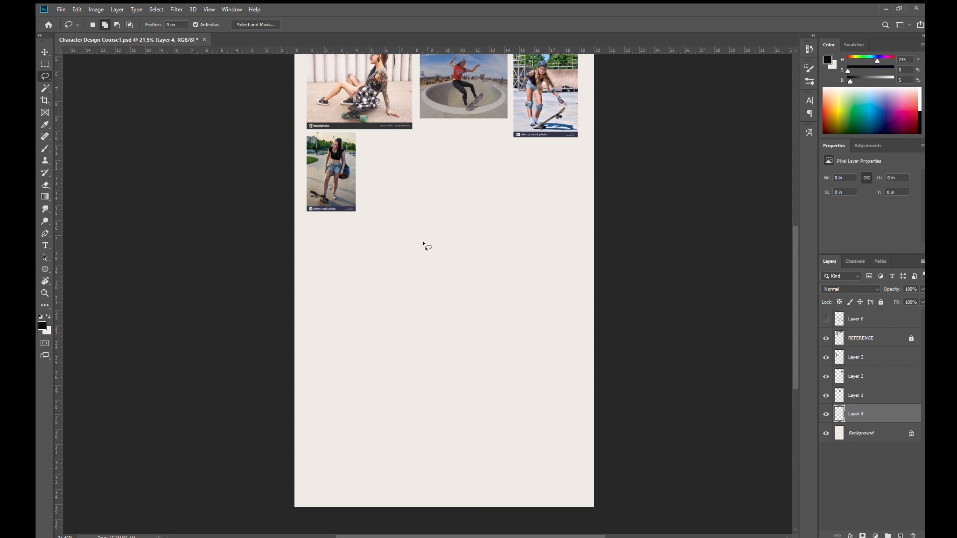
# - Set the brush size to 40, handwrite "POSTURE." below the reference photos and underline it with a long stroke
pyautogui.press('b')
pyautogui.press(']')
pyautogui.moveTo(388, 217)
pyautogui.mouseDown()
pyautogui.moveTo(389, 248)
pyautogui.moveTo(388, 237)
pyautogui.mouseUp()
pyautogui.moveTo(414, 223)
pyautogui.mouseDown()
pyautogui.moveTo(409, 240)
pyautogui.moveTo(413, 221)
pyautogui.mouseUp()
pyautogui.moveTo(435, 220)
pyautogui.mouseDown()
pyautogui.moveTo(429, 243)
pyautogui.moveTo(456, 218)
pyautogui.moveTo(448, 247)
pyautogui.mouseUp()
pyautogui.moveTo(461, 221); pyautogui.dragTo(485, 247)
pyautogui.moveTo(484, 222); pyautogui.dragTo(503, 247)
pyautogui.moveTo(509, 246)
pyautogui.mouseDown()
pyautogui.moveTo(515, 218)
pyautogui.moveTo(518, 229)
pyautogui.mouseUp()
pyautogui.moveTo(510, 246); pyautogui.dragTo(521, 242)
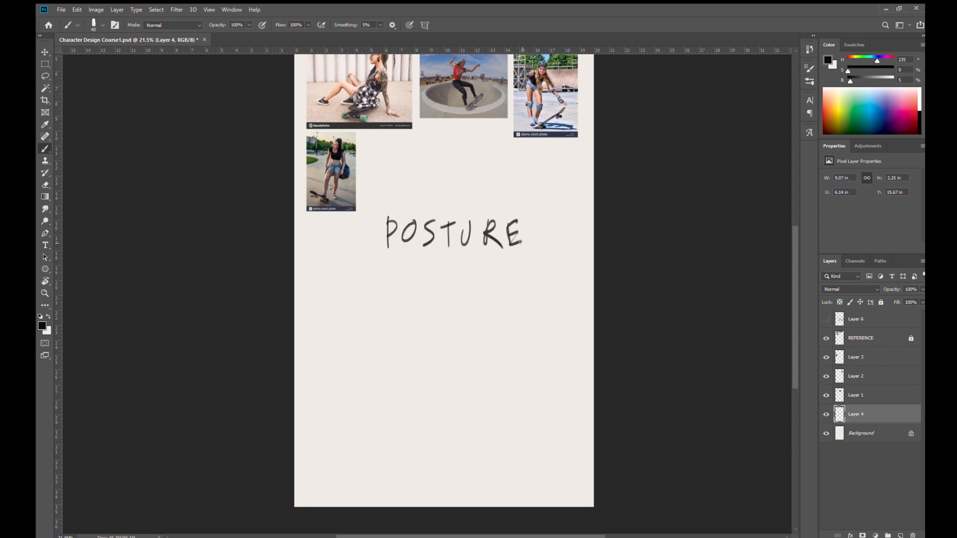
pyautogui.moveTo(378, 257); pyautogui.dragTo(534, 274)
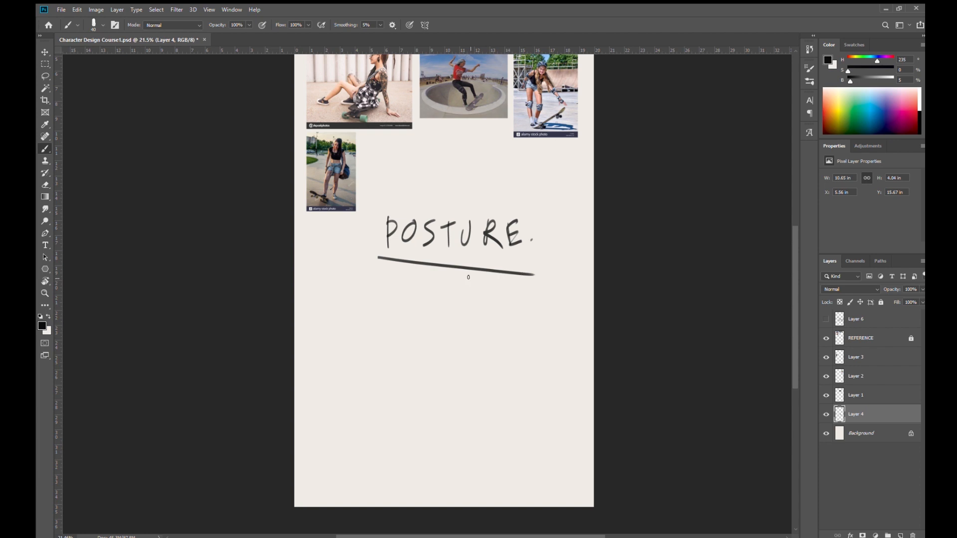
# - Handwrite "POSE" below the underline, then circle both words and draw an arrow leading up and out from "POSTURE"
pyautogui.moveTo(398, 281); pyautogui.dragTo(399, 307)
pyautogui.moveTo(398, 282)
pyautogui.mouseDown()
pyautogui.moveTo(401, 295)
pyautogui.moveTo(422, 284)
pyautogui.mouseUp()
pyautogui.moveTo(441, 280); pyautogui.dragTo(434, 309)
pyautogui.moveTo(450, 280)
pyautogui.mouseDown()
pyautogui.moveTo(449, 304)
pyautogui.moveTo(462, 273)
pyautogui.mouseUp()
pyautogui.moveTo(449, 292); pyautogui.dragTo(468, 301)
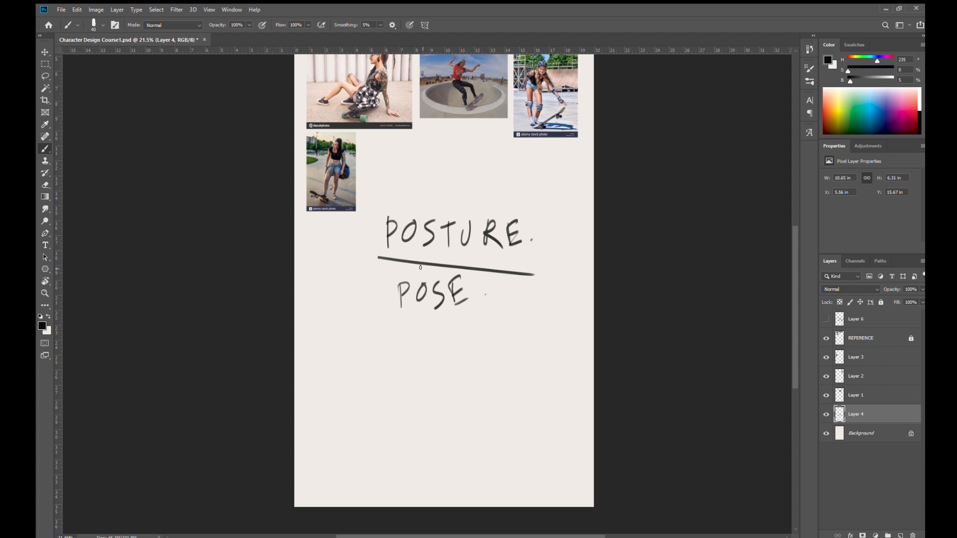
pyautogui.moveTo(558, 247)
pyautogui.mouseDown()
pyautogui.moveTo(553, 227)
pyautogui.moveTo(393, 204)
pyautogui.moveTo(523, 322)
pyautogui.moveTo(561, 276)
pyautogui.mouseUp()
pyautogui.moveTo(494, 210)
pyautogui.mouseDown()
pyautogui.moveTo(536, 177)
pyautogui.moveTo(528, 198)
pyautogui.mouseUp()
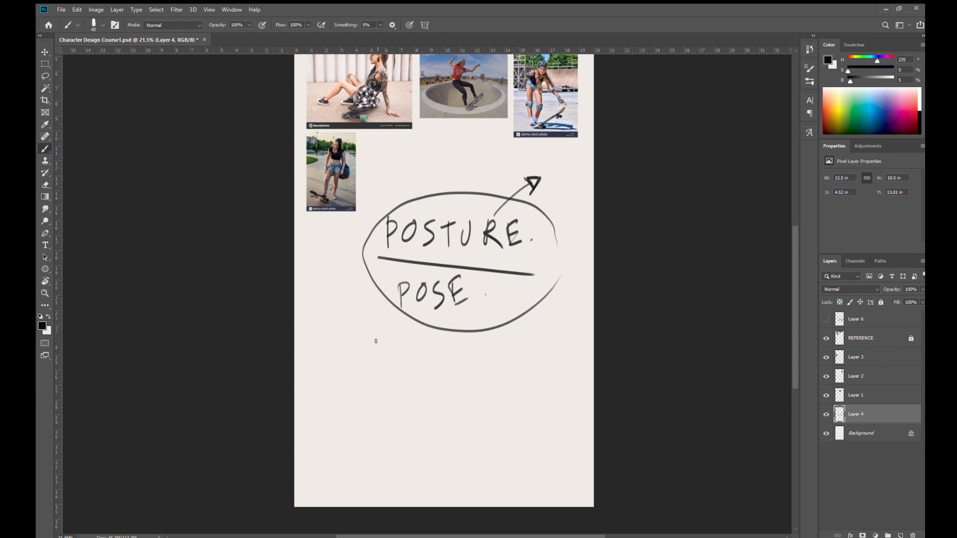
# - Sketch the shoulders, tapered torso and outstretched arms of a confident standing figure at the page's lower left
pyautogui.moveTo(346, 337); pyautogui.dragTo(369, 330)
pyautogui.moveTo(391, 332); pyautogui.dragTo(417, 348)
pyautogui.moveTo(343, 334); pyautogui.dragTo(343, 353)
pyautogui.moveTo(398, 365); pyautogui.dragTo(390, 389)
pyautogui.moveTo(402, 360); pyautogui.dragTo(393, 392)
pyautogui.moveTo(363, 392); pyautogui.dragTo(383, 393)
pyautogui.moveTo(341, 335); pyautogui.dragTo(329, 368)
pyautogui.moveTo(404, 336); pyautogui.dragTo(432, 415)
pyautogui.moveTo(348, 354); pyautogui.dragTo(328, 394)
pyautogui.moveTo(333, 374); pyautogui.dragTo(325, 403)
# - Sketch the hips and wide-spread legs of the confident figure and add chest and shoulder lines
pyautogui.moveTo(369, 393); pyautogui.dragTo(358, 436)
pyautogui.moveTo(369, 420)
pyautogui.mouseDown()
pyautogui.moveTo(359, 450)
pyautogui.moveTo(370, 422)
pyautogui.mouseUp()
pyautogui.moveTo(385, 406); pyautogui.dragTo(396, 414)
pyautogui.moveTo(364, 358); pyautogui.dragTo(381, 361)
pyautogui.moveTo(372, 365); pyautogui.dragTo(396, 369)
pyautogui.moveTo(355, 338)
pyautogui.mouseDown()
pyautogui.moveTo(374, 333)
pyautogui.moveTo(372, 317)
pyautogui.moveTo(389, 335)
pyautogui.mouseUp()
pyautogui.moveTo(395, 391); pyautogui.dragTo(402, 441)
pyautogui.moveTo(385, 408); pyautogui.dragTo(413, 468)
pyautogui.moveTo(353, 421); pyautogui.dragTo(345, 476)
pyautogui.moveTo(363, 441); pyautogui.dragTo(344, 479)
pyautogui.moveTo(348, 471); pyautogui.dragTo(339, 474)
pyautogui.moveTo(393, 432); pyautogui.dragTo(414, 474)
pyautogui.moveTo(398, 427); pyautogui.dragTo(420, 475)
# - Add raised hands with spread fingers to the confident figure and reinforce its shoulders and waist
pyautogui.moveTo(349, 335)
pyautogui.mouseDown()
pyautogui.moveTo(366, 332)
pyautogui.moveTo(379, 345)
pyautogui.moveTo(384, 335)
pyautogui.moveTo(371, 335)
pyautogui.moveTo(416, 369)
pyautogui.mouseUp()
pyautogui.moveTo(414, 382)
pyautogui.mouseDown()
pyautogui.moveTo(431, 361)
pyautogui.moveTo(429, 341)
pyautogui.moveTo(435, 365)
pyautogui.mouseUp()
pyautogui.moveTo(328, 373); pyautogui.dragTo(335, 355)
pyautogui.moveTo(327, 355); pyautogui.dragTo(343, 375)
pyautogui.moveTo(321, 336); pyautogui.dragTo(330, 354)
pyautogui.moveTo(332, 348); pyautogui.dragTo(326, 360)
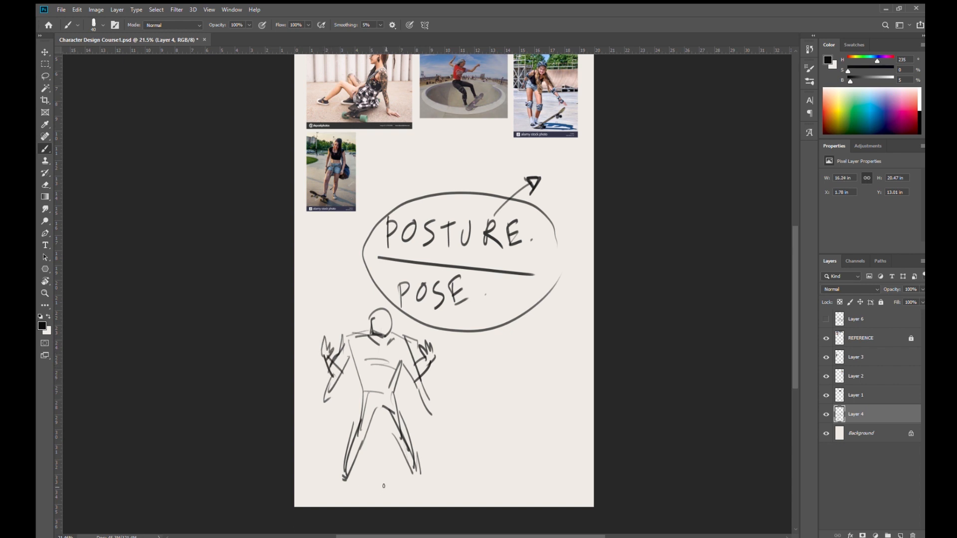
pyautogui.moveTo(348, 360)
pyautogui.mouseDown()
pyautogui.moveTo(358, 397)
pyautogui.moveTo(368, 394)
pyautogui.mouseUp()
pyautogui.moveTo(401, 363)
pyautogui.mouseDown()
pyautogui.moveTo(369, 391)
pyautogui.moveTo(390, 392)
pyautogui.mouseUp()
# - Sketch a thin, slouching figure with a lowered head and hanging arms at the page's lower right
pyautogui.moveTo(506, 325)
pyautogui.mouseDown()
pyautogui.moveTo(522, 347)
pyautogui.moveTo(545, 348)
pyautogui.moveTo(500, 346)
pyautogui.moveTo(497, 362)
pyautogui.moveTo(548, 352)
pyautogui.moveTo(548, 375)
pyautogui.moveTo(534, 357)
pyautogui.moveTo(542, 390)
pyautogui.mouseUp()
pyautogui.moveTo(503, 355)
pyautogui.mouseDown()
pyautogui.moveTo(507, 382)
pyautogui.moveTo(505, 358)
pyautogui.moveTo(533, 365)
pyautogui.moveTo(506, 355)
pyautogui.moveTo(528, 363)
pyautogui.moveTo(512, 372)
pyautogui.moveTo(519, 399)
pyautogui.mouseUp()
pyautogui.moveTo(531, 359)
pyautogui.mouseDown()
pyautogui.moveTo(513, 429)
pyautogui.moveTo(530, 451)
pyautogui.mouseUp()
pyautogui.moveTo(544, 402); pyautogui.dragTo(533, 484)
pyautogui.moveTo(541, 445); pyautogui.dragTo(537, 495)
pyautogui.moveTo(518, 405)
pyautogui.mouseDown()
pyautogui.moveTo(524, 462)
pyautogui.moveTo(528, 416)
pyautogui.moveTo(525, 488)
pyautogui.mouseUp()
pyautogui.moveTo(546, 380); pyautogui.dragTo(551, 434)
pyautogui.moveTo(502, 348); pyautogui.dragTo(506, 420)
pyautogui.moveTo(509, 407); pyautogui.dragTo(510, 428)
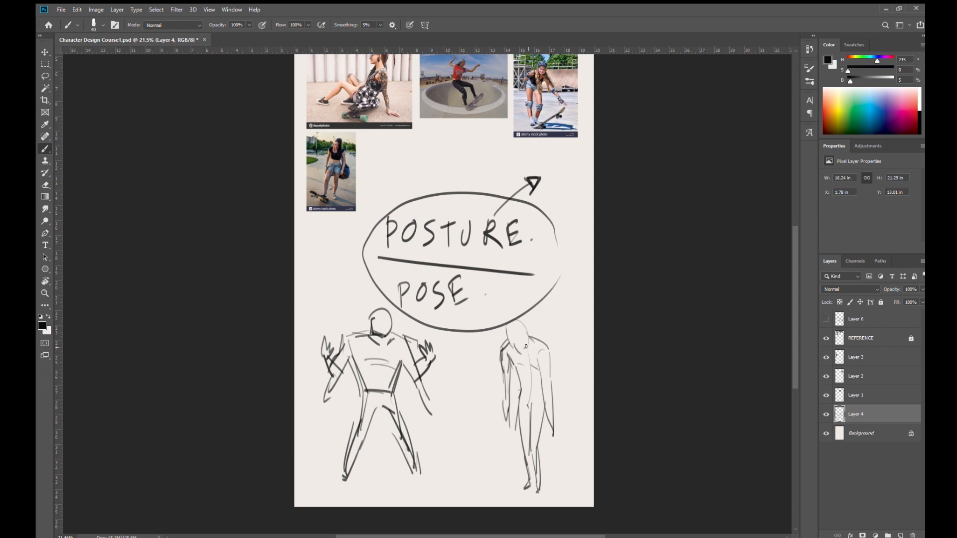
pyautogui.moveTo(506, 333)
pyautogui.mouseDown()
pyautogui.moveTo(525, 326)
pyautogui.moveTo(526, 345)
pyautogui.moveTo(508, 341)
pyautogui.moveTo(549, 349)
pyautogui.moveTo(548, 430)
pyautogui.mouseUp()
# - Draw an arrow from the slouching figure toward the confident one and circle each figure separately
pyautogui.moveTo(437, 389); pyautogui.dragTo(481, 391)
pyautogui.moveTo(445, 384)
pyautogui.mouseDown()
pyautogui.moveTo(436, 390)
pyautogui.moveTo(448, 398)
pyautogui.mouseUp()
pyautogui.moveTo(505, 484)
pyautogui.mouseDown()
pyautogui.moveTo(573, 444)
pyautogui.moveTo(506, 305)
pyautogui.moveTo(475, 416)
pyautogui.mouseUp()
pyautogui.moveTo(427, 465)
pyautogui.mouseDown()
pyautogui.moveTo(423, 313)
pyautogui.moveTo(342, 485)
pyautogui.moveTo(430, 498)
pyautogui.mouseUp()
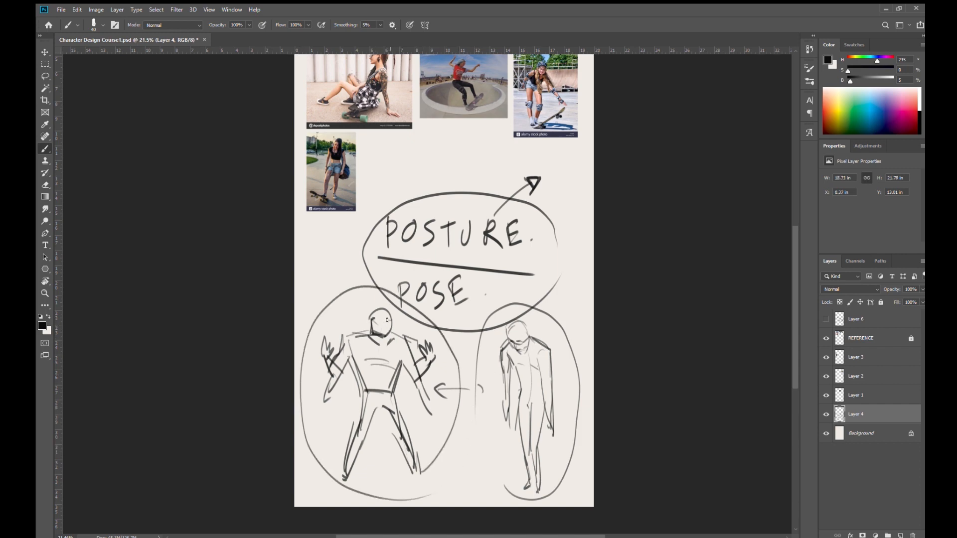
# - Reinforce the strokes on both figures and draw a curved arrow from "POSTURE" down to the slouching figure
pyautogui.moveTo(383, 323); pyautogui.dragTo(385, 330)
pyautogui.moveTo(397, 346)
pyautogui.mouseDown()
pyautogui.moveTo(386, 358)
pyautogui.moveTo(360, 352)
pyautogui.mouseUp()
pyautogui.moveTo(528, 341)
pyautogui.mouseDown()
pyautogui.moveTo(551, 368)
pyautogui.moveTo(536, 362)
pyautogui.moveTo(556, 428)
pyautogui.mouseUp()
pyautogui.moveTo(508, 373)
pyautogui.mouseDown()
pyautogui.moveTo(506, 404)
pyautogui.moveTo(507, 387)
pyautogui.mouseUp()
pyautogui.moveTo(532, 240); pyautogui.dragTo(551, 318)
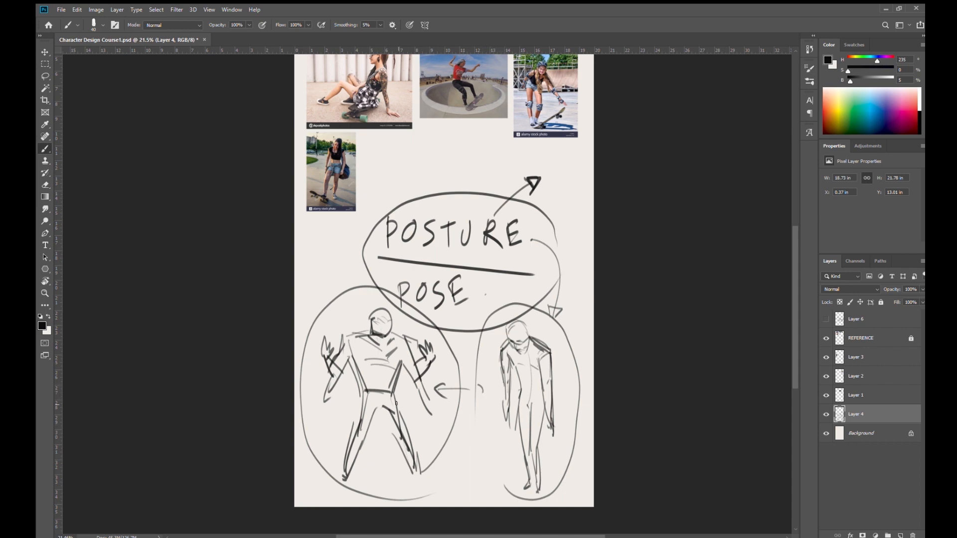
pyautogui.moveTo(374, 408)
pyautogui.mouseDown()
pyautogui.moveTo(396, 409)
pyautogui.moveTo(422, 471)
pyautogui.mouseUp()
pyautogui.moveTo(374, 415); pyautogui.dragTo(357, 439)
# - Hide Layer 4 with the posture sketches, add a new layer above it and save the document
pyautogui.click(826, 414)
pyautogui.click(900, 535)
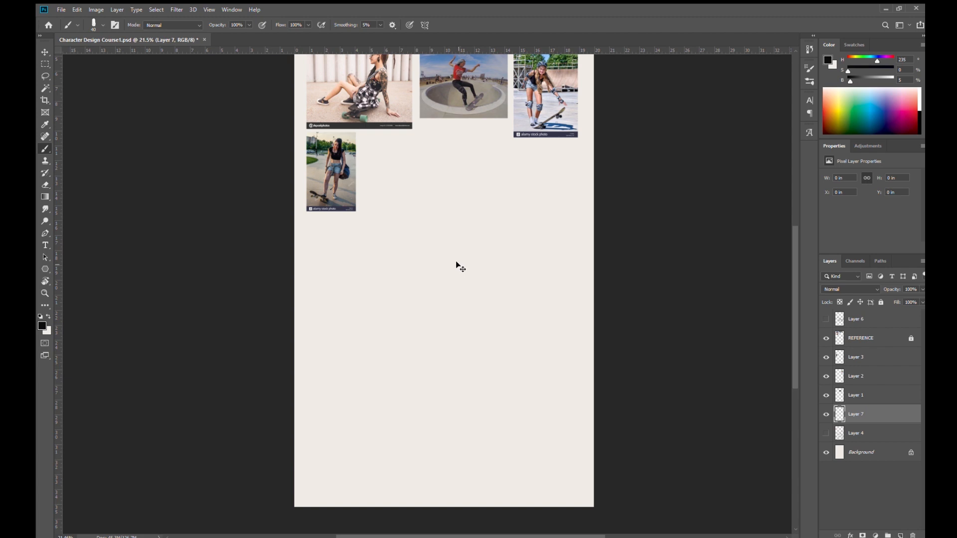
pyautogui.hotkey('ctrl', 's')
# - Show Layer 6 with the characteristics list and underline "ADVENTURE" on the new layer
pyautogui.click(826, 319)
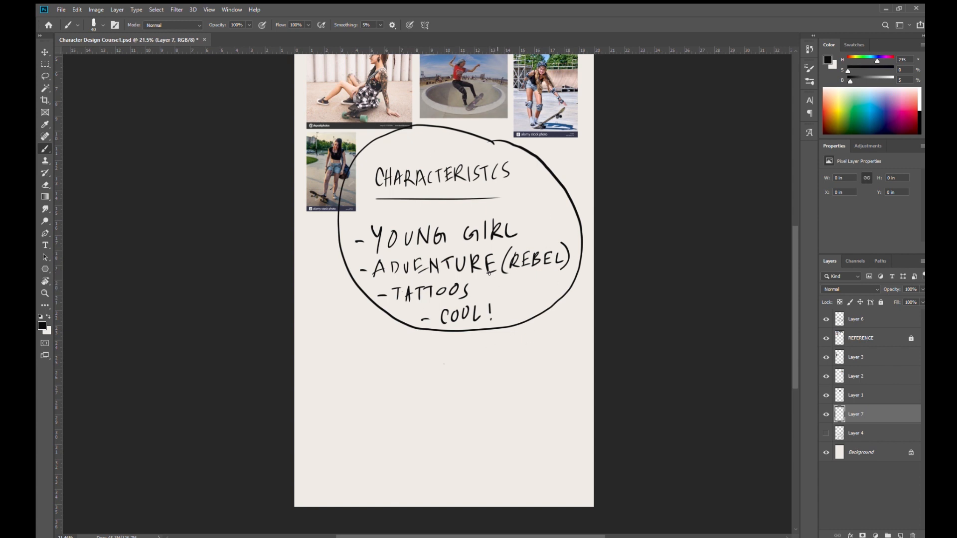
pyautogui.moveTo(376, 284); pyautogui.dragTo(440, 278)
pyautogui.hotkey('ctrl', 'z')
pyautogui.moveTo(516, 220); pyautogui.dragTo(502, 354)
pyautogui.moveTo(469, 250)
pyautogui.mouseDown()
pyautogui.moveTo(447, 252)
pyautogui.moveTo(454, 277)
pyautogui.mouseUp()
pyautogui.moveTo(458, 253); pyautogui.dragTo(459, 270)
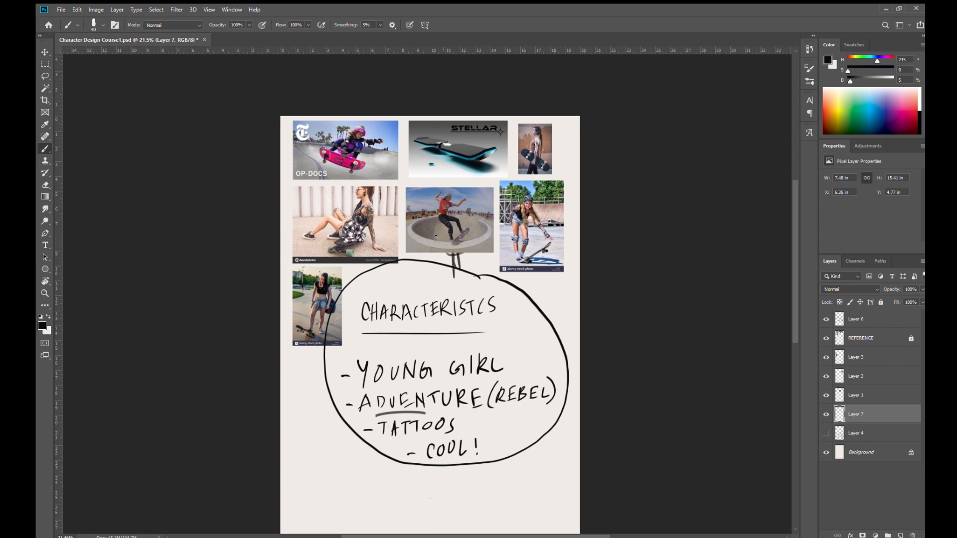
pyautogui.hotkey('ctrl', 'z')
pyautogui.hotkey('ctrl', 'z')
pyautogui.hotkey('ctrl', 'z')
pyautogui.hotkey('ctrl', 'z')
# - Underline "REBEL" and sketch an upright standing girl with crossed arms below the list at the page's lower left
pyautogui.moveTo(495, 410); pyautogui.dragTo(521, 415)
pyautogui.moveTo(460, 423)
pyautogui.mouseDown()
pyautogui.moveTo(530, 262)
pyautogui.moveTo(525, 252)
pyautogui.mouseUp()
pyautogui.moveTo(420, 312)
pyautogui.mouseDown()
pyautogui.moveTo(407, 310)
pyautogui.moveTo(408, 344)
pyautogui.moveTo(453, 351)
pyautogui.moveTo(458, 342)
pyautogui.moveTo(427, 313)
pyautogui.moveTo(451, 301)
pyautogui.mouseUp()
pyautogui.moveTo(451, 304)
pyautogui.mouseDown()
pyautogui.moveTo(422, 305)
pyautogui.moveTo(451, 299)
pyautogui.moveTo(435, 317)
pyautogui.mouseUp()
pyautogui.moveTo(424, 350); pyautogui.dragTo(424, 378)
pyautogui.moveTo(442, 350)
pyautogui.mouseDown()
pyautogui.moveTo(447, 393)
pyautogui.moveTo(412, 415)
pyautogui.mouseUp()
pyautogui.moveTo(450, 380); pyautogui.dragTo(459, 464)
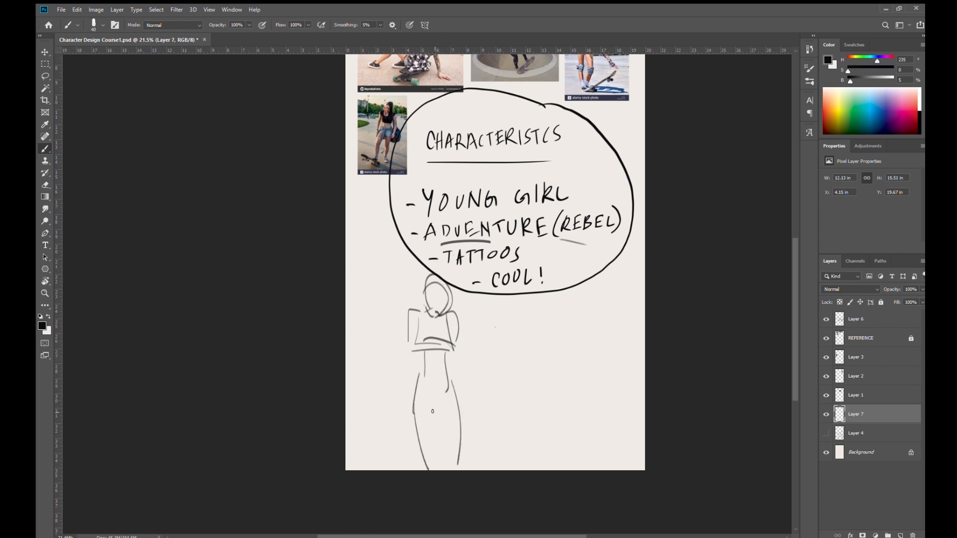
pyautogui.moveTo(417, 405)
pyautogui.mouseDown()
pyautogui.moveTo(458, 404)
pyautogui.moveTo(431, 470)
pyautogui.moveTo(444, 470)
pyautogui.mouseUp()
# - Sketch a second girl leaning in a dynamic pose with both arms outstretched, adding hair around her head
pyautogui.moveTo(540, 305); pyautogui.dragTo(547, 326)
pyautogui.moveTo(556, 302)
pyautogui.mouseDown()
pyautogui.moveTo(551, 332)
pyautogui.moveTo(494, 331)
pyautogui.moveTo(583, 345)
pyautogui.moveTo(573, 341)
pyautogui.moveTo(614, 371)
pyautogui.mouseUp()
pyautogui.moveTo(568, 337)
pyautogui.mouseDown()
pyautogui.moveTo(538, 377)
pyautogui.moveTo(530, 367)
pyautogui.moveTo(531, 380)
pyautogui.moveTo(547, 384)
pyautogui.moveTo(550, 440)
pyautogui.mouseUp()
pyautogui.moveTo(547, 386); pyautogui.dragTo(581, 464)
pyautogui.moveTo(550, 442); pyautogui.dragTo(580, 472)
pyautogui.moveTo(529, 376); pyautogui.dragTo(536, 446)
pyautogui.moveTo(534, 414); pyautogui.dragTo(550, 471)
pyautogui.moveTo(547, 327); pyautogui.dragTo(544, 340)
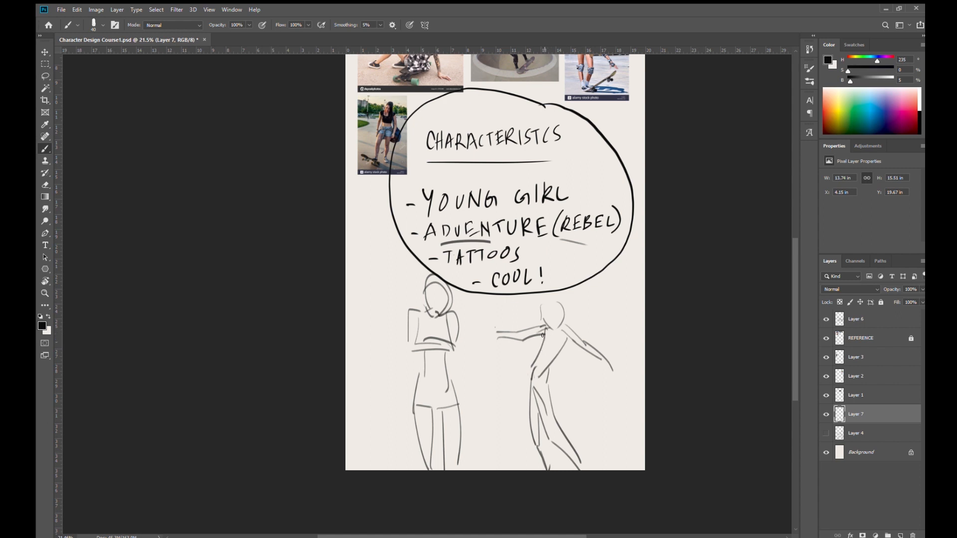
pyautogui.moveTo(543, 302); pyautogui.dragTo(570, 322)
pyautogui.moveTo(545, 453); pyautogui.dragTo(550, 470)
pyautogui.moveTo(541, 301); pyautogui.dragTo(546, 311)
# - Hide Layer 6, cut both girl sketches and the underlines from Layer 7 with a rectangular selection, and return to the Brush tool
pyautogui.click(826, 320)
pyautogui.press('m')
pyautogui.moveTo(353, 196)
pyautogui.mouseDown()
pyautogui.moveTo(513, 400)
pyautogui.moveTo(623, 498)
pyautogui.moveTo(661, 480)
pyautogui.mouseUp()
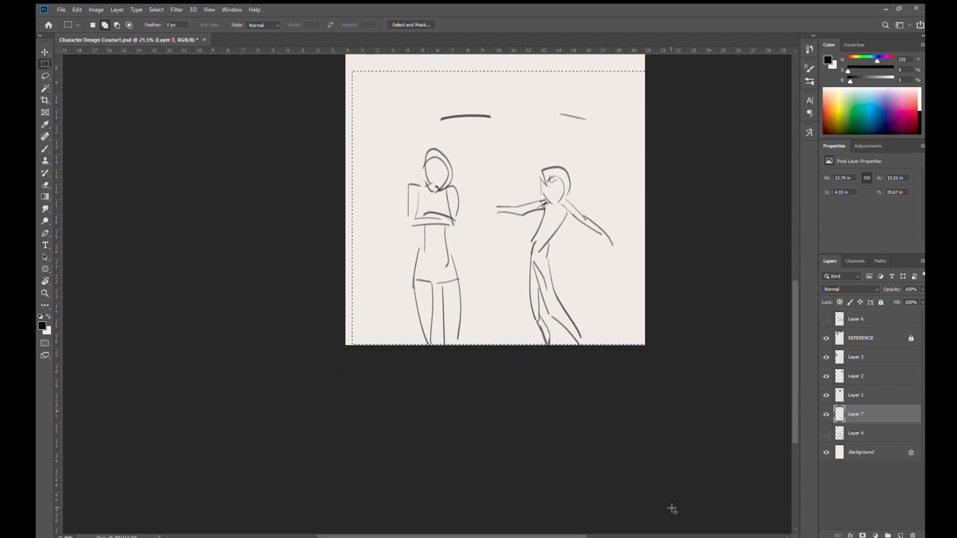
pyautogui.hotkey('ctrl', 'x')
pyautogui.press('b')
pyautogui.press('space')
pyautogui.moveTo(556, 288); pyautogui.dragTo(538, 454)
pyautogui.moveTo(552, 344); pyautogui.dragTo(550, 363)
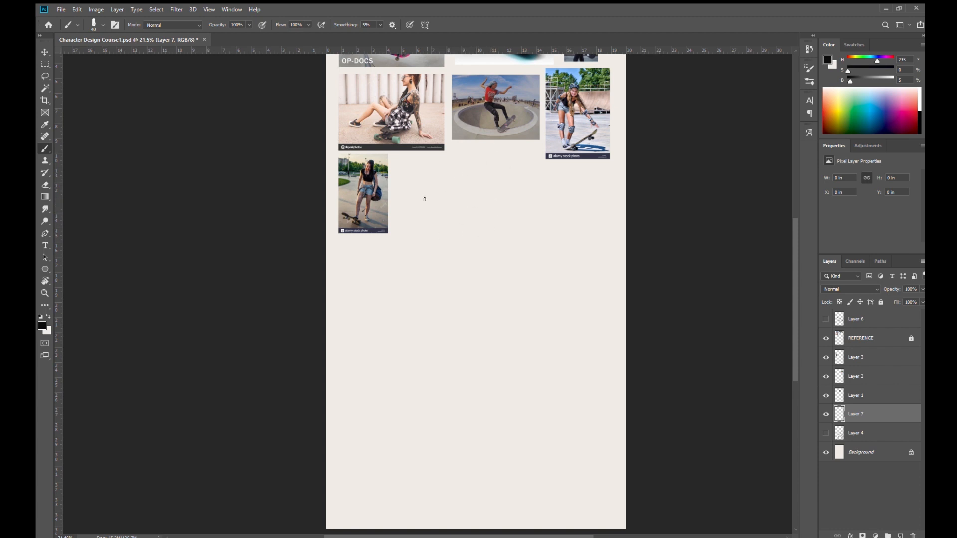
# - Sketch an oval head with jaw, ear and neck beside the last skateboard photo on Layer 7
pyautogui.moveTo(428, 205)
pyautogui.mouseDown()
pyautogui.moveTo(460, 192)
pyautogui.moveTo(455, 215)
pyautogui.mouseUp()
pyautogui.moveTo(439, 227); pyautogui.dragTo(455, 226)
pyautogui.moveTo(461, 188); pyautogui.dragTo(459, 204)
pyautogui.moveTo(428, 215); pyautogui.dragTo(434, 194)
pyautogui.moveTo(427, 206); pyautogui.dragTo(434, 217)
pyautogui.moveTo(448, 231); pyautogui.dragTo(449, 241)
pyautogui.moveTo(432, 225); pyautogui.dragTo(435, 239)
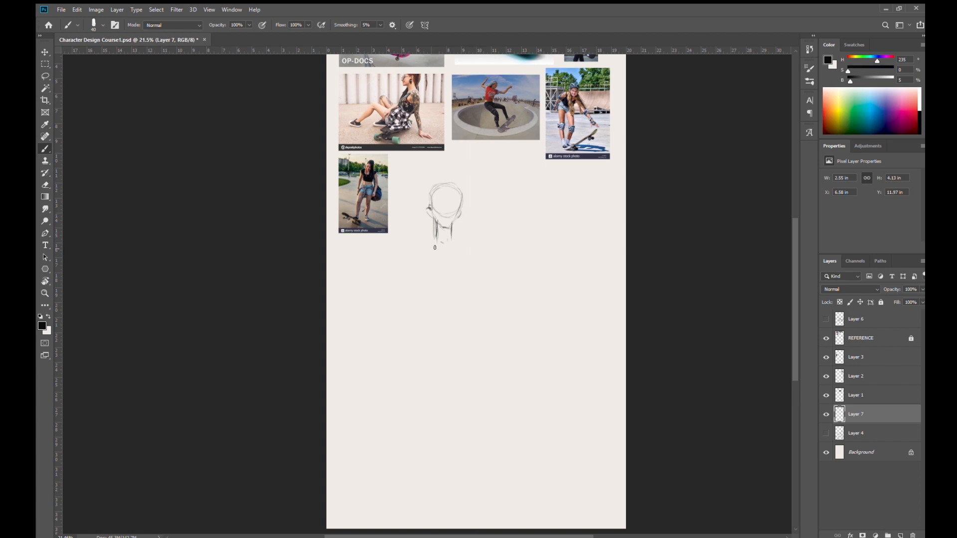
# - Draw a horizontal shoulder line under the neck and two tapering sides for the female torso
pyautogui.moveTo(422, 243); pyautogui.dragTo(477, 244)
pyautogui.moveTo(418, 246)
pyautogui.mouseDown()
pyautogui.moveTo(418, 258)
pyautogui.moveTo(430, 244)
pyautogui.mouseUp()
pyautogui.moveTo(419, 247); pyautogui.dragTo(418, 258)
pyautogui.moveTo(420, 244); pyautogui.dragTo(427, 287)
pyautogui.moveTo(471, 238)
pyautogui.mouseDown()
pyautogui.moveTo(464, 324)
pyautogui.moveTo(467, 244)
pyautogui.moveTo(472, 289)
pyautogui.mouseUp()
pyautogui.moveTo(418, 246); pyautogui.dragTo(429, 308)
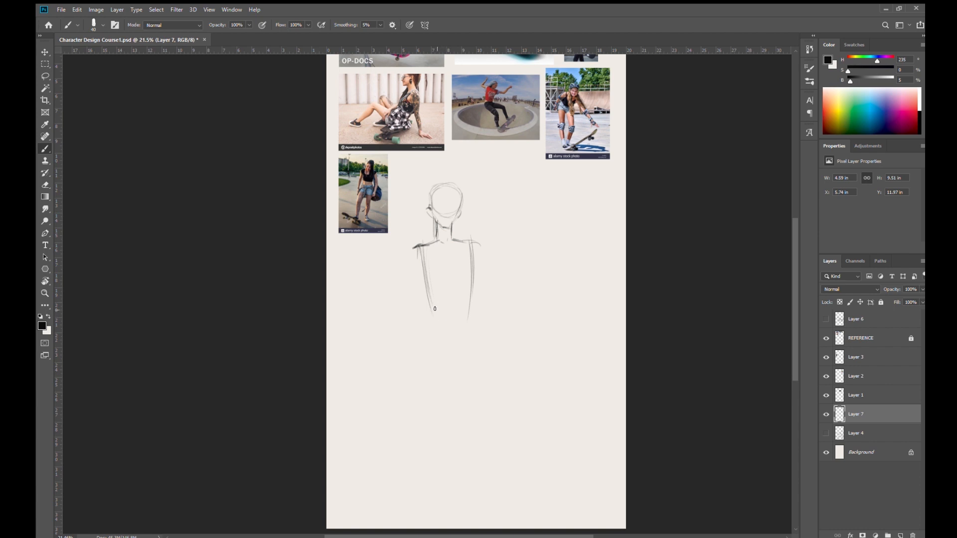
# - Shape the rib cage with a curved lower edge and inner rib arch, and rough in the waist and hips
pyautogui.moveTo(432, 305); pyautogui.dragTo(466, 310)
pyautogui.moveTo(476, 256)
pyautogui.mouseDown()
pyautogui.moveTo(466, 309)
pyautogui.moveTo(439, 312)
pyautogui.moveTo(465, 305)
pyautogui.moveTo(438, 307)
pyautogui.mouseUp()
pyautogui.moveTo(446, 200); pyautogui.dragTo(452, 196)
pyautogui.moveTo(472, 272); pyautogui.dragTo(463, 328)
pyautogui.moveTo(437, 242)
pyautogui.mouseDown()
pyautogui.moveTo(424, 268)
pyautogui.moveTo(471, 278)
pyautogui.moveTo(472, 301)
pyautogui.mouseUp()
pyautogui.moveTo(439, 262)
pyautogui.mouseDown()
pyautogui.moveTo(426, 281)
pyautogui.moveTo(451, 277)
pyautogui.mouseUp()
pyautogui.moveTo(453, 263); pyautogui.dragTo(467, 273)
pyautogui.moveTo(441, 277); pyautogui.dragTo(432, 293)
pyautogui.moveTo(422, 338)
pyautogui.mouseDown()
pyautogui.moveTo(454, 338)
pyautogui.moveTo(477, 334)
pyautogui.mouseUp()
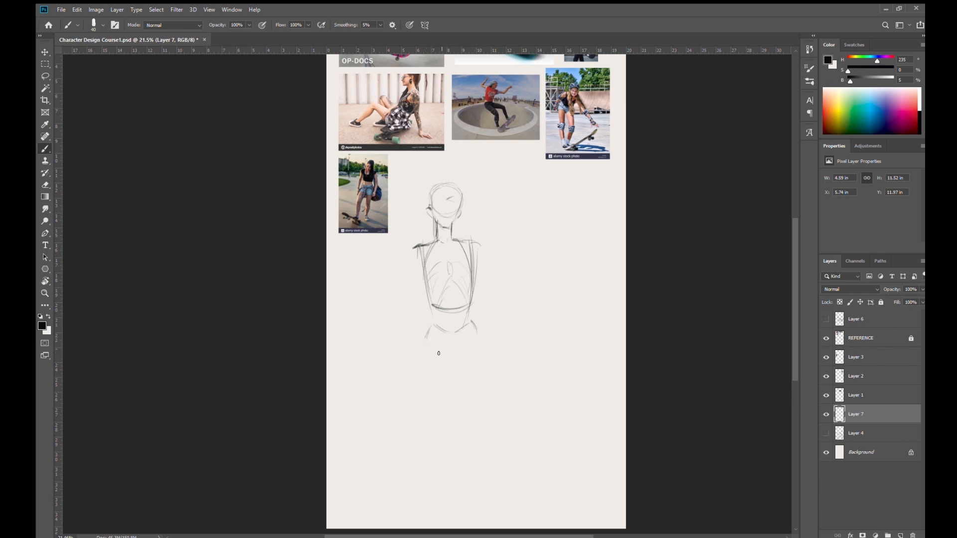
# - Sketch the female pelvis as an angular wedge below the rib cage with a short mark at the crotch
pyautogui.moveTo(432, 324)
pyautogui.mouseDown()
pyautogui.moveTo(471, 322)
pyautogui.moveTo(475, 342)
pyautogui.moveTo(431, 326)
pyautogui.mouseUp()
pyautogui.moveTo(439, 335)
pyautogui.mouseDown()
pyautogui.moveTo(456, 342)
pyautogui.moveTo(475, 331)
pyautogui.mouseUp()
pyautogui.moveTo(420, 342)
pyautogui.mouseDown()
pyautogui.moveTo(431, 326)
pyautogui.moveTo(462, 332)
pyautogui.moveTo(439, 329)
pyautogui.moveTo(475, 320)
pyautogui.moveTo(424, 338)
pyautogui.moveTo(448, 358)
pyautogui.moveTo(423, 340)
pyautogui.moveTo(464, 354)
pyautogui.moveTo(477, 338)
pyautogui.moveTo(446, 353)
pyautogui.mouseUp()
pyautogui.moveTo(426, 320)
pyautogui.mouseDown()
pyautogui.moveTo(476, 322)
pyautogui.moveTo(477, 341)
pyautogui.mouseUp()
pyautogui.moveTo(423, 340)
pyautogui.mouseDown()
pyautogui.moveTo(451, 350)
pyautogui.moveTo(443, 339)
pyautogui.moveTo(459, 348)
pyautogui.moveTo(476, 329)
pyautogui.mouseUp()
pyautogui.moveTo(447, 359); pyautogui.dragTo(455, 359)
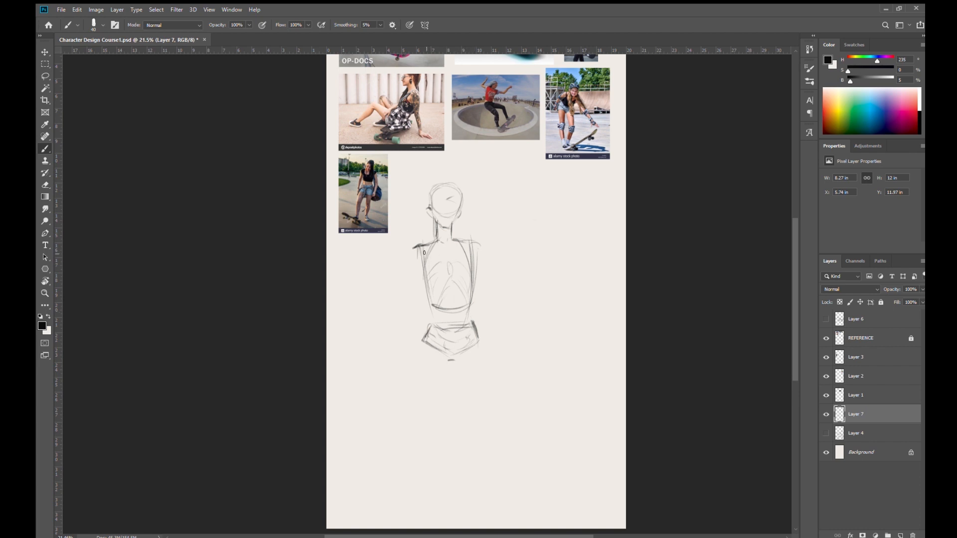
# - Reinforce the outlines of the female rib cage and pelvis with darker strokes
pyautogui.moveTo(462, 241); pyautogui.dragTo(469, 310)
pyautogui.moveTo(426, 249)
pyautogui.mouseDown()
pyautogui.moveTo(432, 308)
pyautogui.moveTo(448, 241)
pyautogui.moveTo(463, 246)
pyautogui.mouseUp()
pyautogui.moveTo(428, 324); pyautogui.dragTo(421, 341)
pyautogui.moveTo(473, 323)
pyautogui.mouseDown()
pyautogui.moveTo(475, 342)
pyautogui.moveTo(473, 330)
pyautogui.moveTo(423, 342)
pyautogui.moveTo(472, 324)
pyautogui.moveTo(465, 352)
pyautogui.mouseUp()
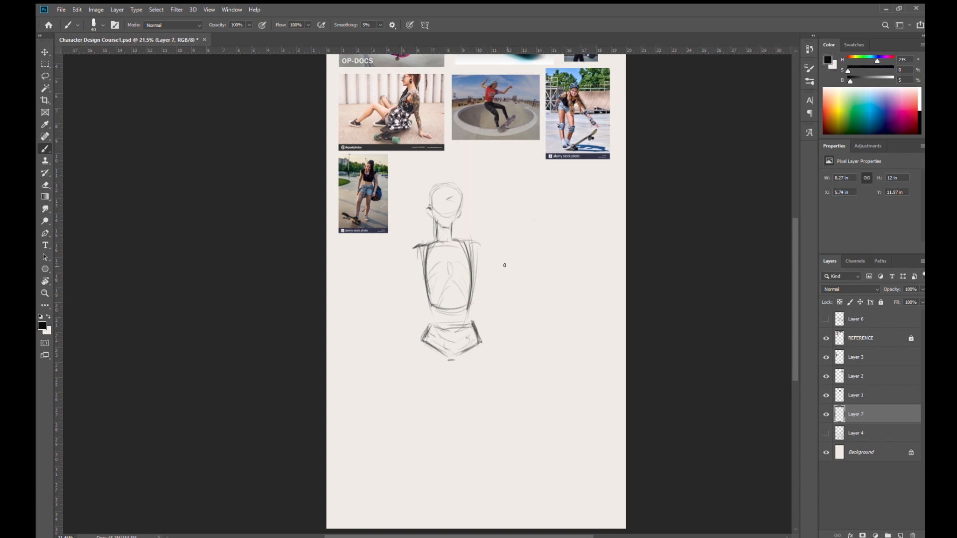
pyautogui.moveTo(424, 275)
pyautogui.mouseDown()
pyautogui.moveTo(426, 317)
pyautogui.moveTo(411, 358)
pyautogui.mouseUp()
pyautogui.moveTo(472, 284); pyautogui.dragTo(486, 386)
pyautogui.hotkey('ctrl', 'z')
pyautogui.hotkey('ctrl', 'z')
# - Sketch a male head, thick neck and wide sloping shoulders beside the female figure for comparison
pyautogui.moveTo(532, 216)
pyautogui.mouseDown()
pyautogui.moveTo(554, 189)
pyautogui.moveTo(533, 222)
pyautogui.moveTo(537, 236)
pyautogui.moveTo(564, 238)
pyautogui.moveTo(532, 241)
pyautogui.moveTo(559, 224)
pyautogui.moveTo(566, 241)
pyautogui.moveTo(515, 243)
pyautogui.moveTo(583, 244)
pyautogui.moveTo(513, 244)
pyautogui.moveTo(594, 244)
pyautogui.mouseUp()
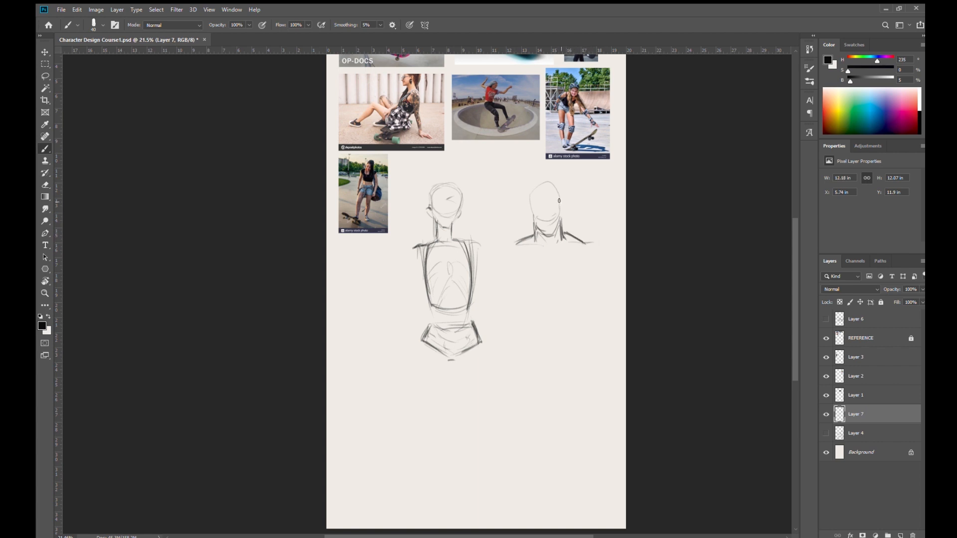
pyautogui.moveTo(529, 198)
pyautogui.mouseDown()
pyautogui.moveTo(543, 185)
pyautogui.moveTo(558, 190)
pyautogui.moveTo(561, 219)
pyautogui.mouseUp()
pyautogui.moveTo(561, 230)
pyautogui.mouseDown()
pyautogui.moveTo(582, 246)
pyautogui.moveTo(516, 243)
pyautogui.mouseUp()
pyautogui.moveTo(581, 249); pyautogui.dragTo(600, 257)
pyautogui.moveTo(580, 243); pyautogui.dragTo(593, 244)
pyautogui.moveTo(552, 250); pyautogui.dragTo(581, 245)
pyautogui.moveTo(514, 242); pyautogui.dragTo(505, 248)
# - Draw the male torso as a broad shape tapering toward the waist, with a rib arch inside
pyautogui.moveTo(504, 251)
pyautogui.mouseDown()
pyautogui.moveTo(601, 244)
pyautogui.moveTo(571, 261)
pyautogui.moveTo(602, 246)
pyautogui.moveTo(493, 247)
pyautogui.moveTo(597, 261)
pyautogui.moveTo(588, 251)
pyautogui.moveTo(563, 305)
pyautogui.mouseUp()
pyautogui.moveTo(512, 263)
pyautogui.mouseDown()
pyautogui.moveTo(529, 332)
pyautogui.moveTo(557, 308)
pyautogui.moveTo(551, 292)
pyautogui.moveTo(574, 314)
pyautogui.mouseUp()
pyautogui.moveTo(590, 254); pyautogui.dragTo(574, 318)
pyautogui.moveTo(591, 254); pyautogui.dragTo(578, 316)
pyautogui.moveTo(513, 256)
pyautogui.mouseDown()
pyautogui.moveTo(518, 308)
pyautogui.moveTo(517, 261)
pyautogui.moveTo(532, 309)
pyautogui.moveTo(547, 297)
pyautogui.mouseUp()
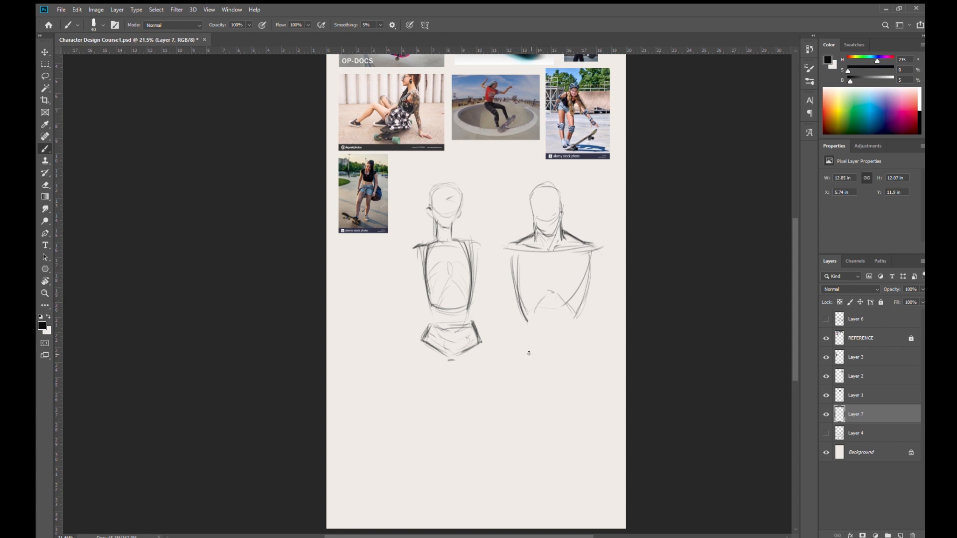
# - Sketch the male pelvis as a narrow boxy block below the tapered torso
pyautogui.moveTo(534, 342)
pyautogui.mouseDown()
pyautogui.moveTo(576, 340)
pyautogui.moveTo(533, 364)
pyautogui.moveTo(573, 365)
pyautogui.moveTo(554, 374)
pyautogui.mouseUp()
pyautogui.moveTo(576, 330)
pyautogui.mouseDown()
pyautogui.moveTo(575, 356)
pyautogui.moveTo(528, 365)
pyautogui.moveTo(527, 337)
pyautogui.moveTo(574, 341)
pyautogui.moveTo(576, 363)
pyautogui.moveTo(556, 369)
pyautogui.moveTo(574, 363)
pyautogui.mouseUp()
pyautogui.moveTo(527, 339)
pyautogui.mouseDown()
pyautogui.moveTo(580, 337)
pyautogui.moveTo(576, 362)
pyautogui.moveTo(527, 343)
pyautogui.mouseUp()
pyautogui.moveTo(528, 359); pyautogui.dragTo(563, 371)
pyautogui.moveTo(574, 338); pyautogui.dragTo(576, 362)
pyautogui.moveTo(575, 361); pyautogui.dragTo(577, 339)
# - Add direction arrows along both figures' hips and the male torso, and draw a V over the male chest
pyautogui.moveTo(482, 321)
pyautogui.mouseDown()
pyautogui.moveTo(491, 340)
pyautogui.moveTo(493, 331)
pyautogui.mouseUp()
pyautogui.moveTo(505, 267); pyautogui.dragTo(519, 365)
pyautogui.hotkey('ctrl', 'z')
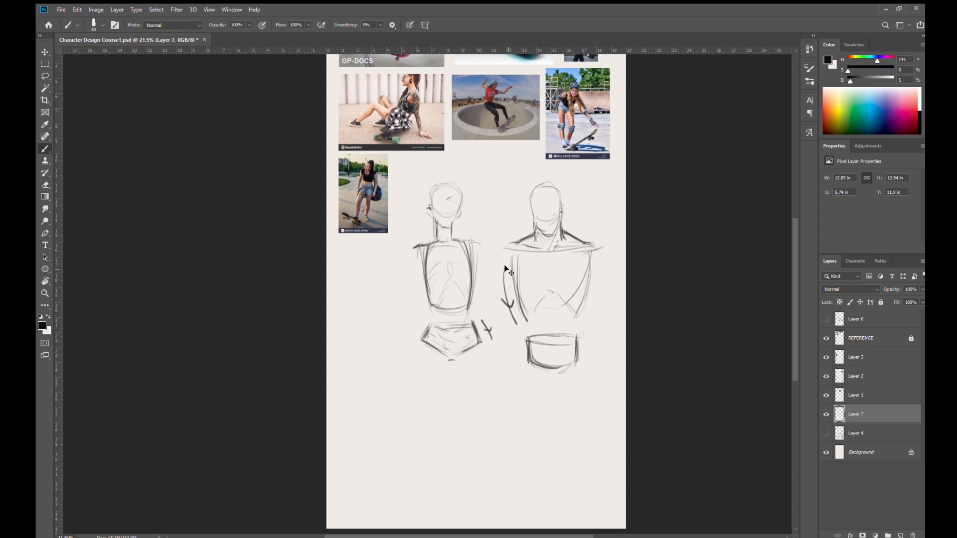
pyautogui.moveTo(599, 251); pyautogui.dragTo(588, 257)
pyautogui.moveTo(515, 324)
pyautogui.mouseDown()
pyautogui.moveTo(520, 355)
pyautogui.moveTo(524, 339)
pyautogui.mouseUp()
pyautogui.moveTo(535, 301); pyautogui.dragTo(539, 350)
pyautogui.moveTo(568, 295); pyautogui.dragTo(565, 353)
pyautogui.moveTo(611, 276); pyautogui.dragTo(584, 332)
pyautogui.moveTo(525, 267); pyautogui.dragTo(546, 322)
pyautogui.moveTo(576, 260); pyautogui.dragTo(551, 330)
# - Broaden the male shoulders with heavier outer lines and add upper arms and chest muscles
pyautogui.moveTo(525, 238); pyautogui.dragTo(494, 259)
pyautogui.moveTo(583, 241)
pyautogui.mouseDown()
pyautogui.moveTo(607, 260)
pyautogui.moveTo(609, 248)
pyautogui.moveTo(626, 292)
pyautogui.mouseUp()
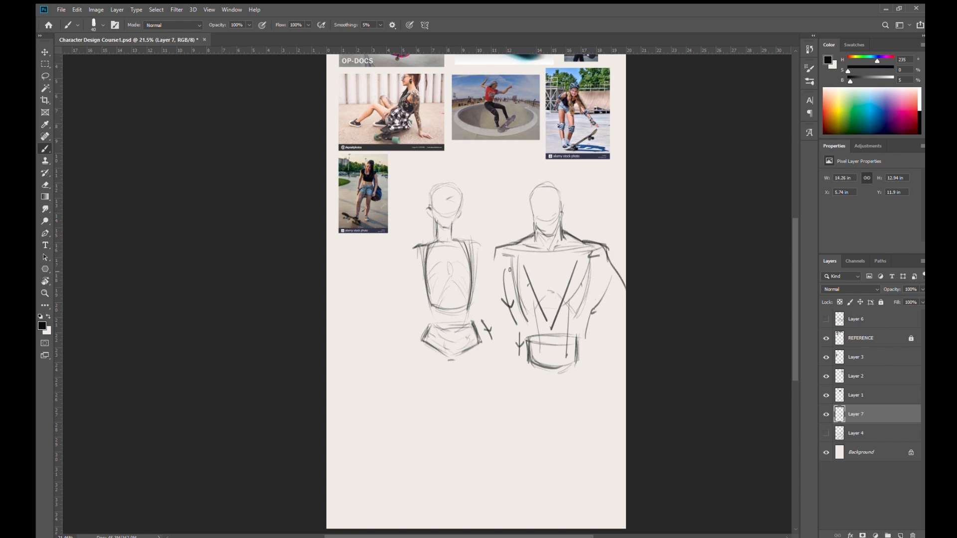
pyautogui.moveTo(502, 247); pyautogui.dragTo(505, 251)
pyautogui.moveTo(493, 262)
pyautogui.mouseDown()
pyautogui.moveTo(484, 299)
pyautogui.moveTo(508, 295)
pyautogui.mouseUp()
pyautogui.moveTo(593, 275); pyautogui.dragTo(606, 295)
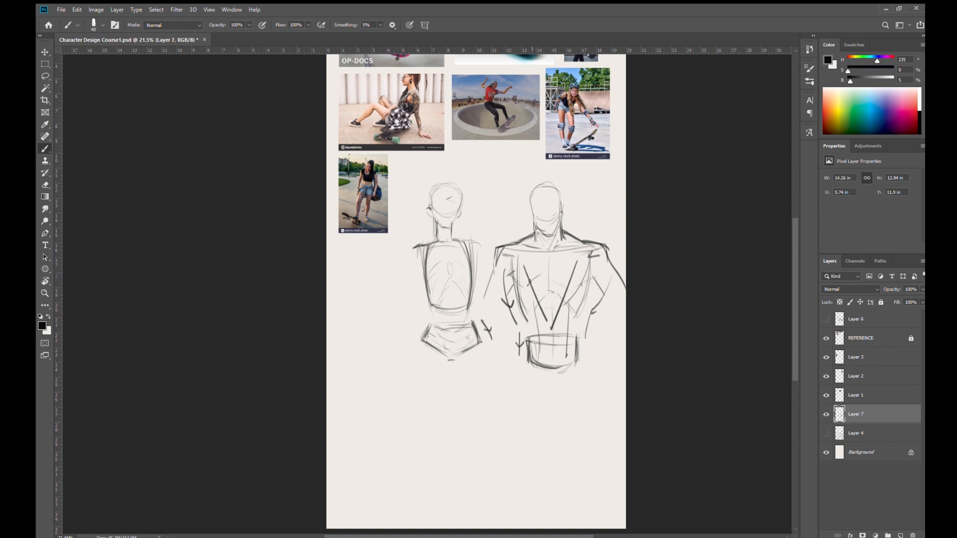
pyautogui.moveTo(557, 278); pyautogui.dragTo(581, 286)
# - Lasso the male figure together with its arrows, cut it from Layer 7 and deselect
pyautogui.press('l')
pyautogui.moveTo(594, 389)
pyautogui.mouseDown()
pyautogui.moveTo(658, 291)
pyautogui.moveTo(603, 194)
pyautogui.moveTo(521, 180)
pyautogui.moveTo(482, 252)
pyautogui.moveTo(483, 335)
pyautogui.moveTo(607, 402)
pyautogui.mouseUp()
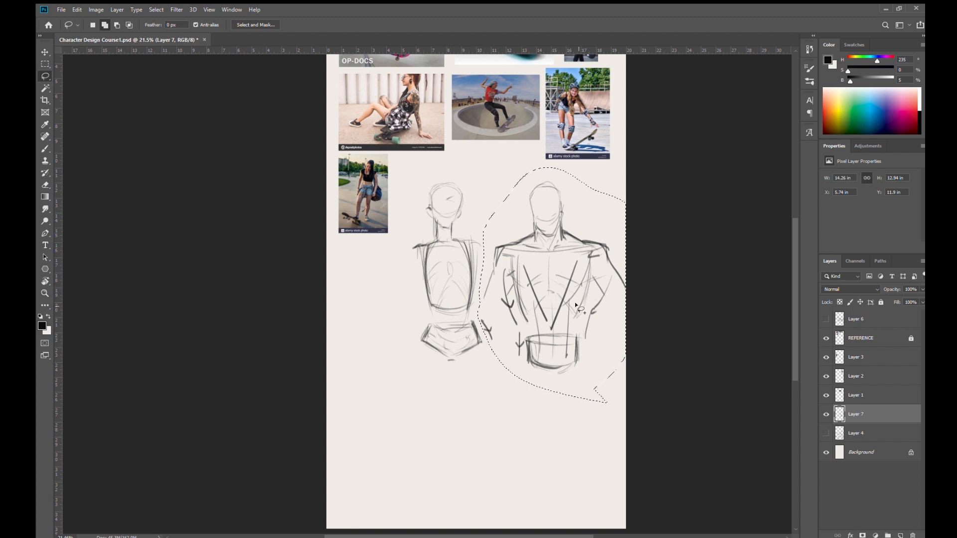
pyautogui.hotkey('ctrl', 'x')
pyautogui.hotkey('ctrl', 'd')
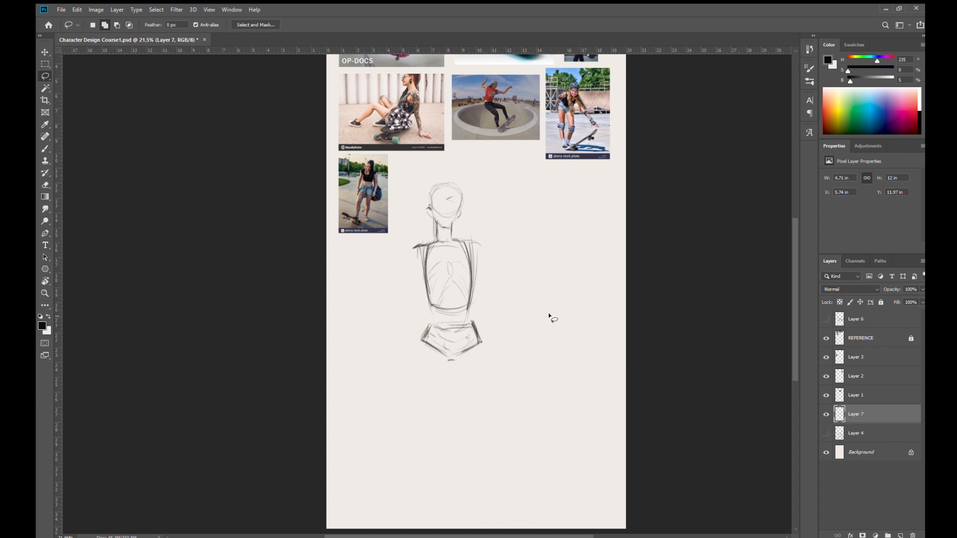
# - With the Brush tool, add a centre line to the female rib cage and darken its side and shoulders
pyautogui.press('b')
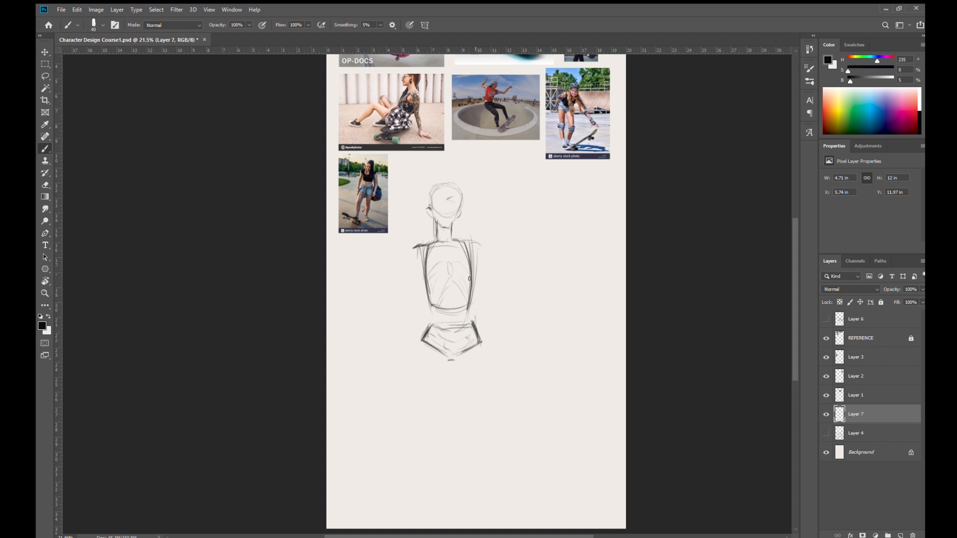
pyautogui.moveTo(449, 275)
pyautogui.mouseDown()
pyautogui.moveTo(451, 314)
pyautogui.moveTo(453, 305)
pyautogui.mouseUp()
pyautogui.moveTo(464, 256); pyautogui.dragTo(464, 312)
pyautogui.moveTo(455, 241)
pyautogui.mouseDown()
pyautogui.moveTo(474, 253)
pyautogui.moveTo(413, 247)
pyautogui.moveTo(422, 246)
pyautogui.mouseUp()
# - Sketch the outer thigh curve and the thigh bone descending from one side of the female pelvis
pyautogui.moveTo(421, 343); pyautogui.dragTo(427, 415)
pyautogui.moveTo(431, 345)
pyautogui.mouseDown()
pyautogui.moveTo(425, 355)
pyautogui.moveTo(438, 423)
pyautogui.mouseUp()
pyautogui.moveTo(435, 376); pyautogui.dragTo(444, 434)
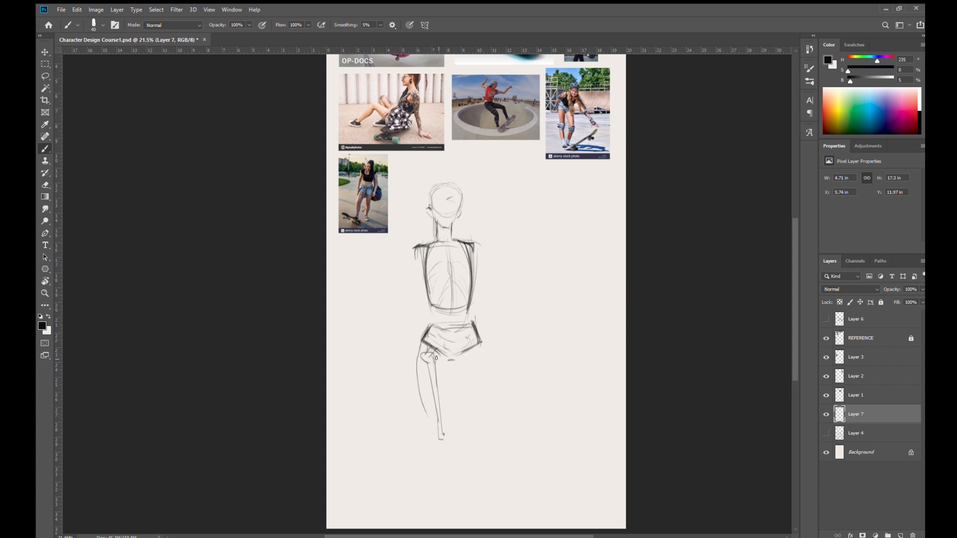
pyautogui.moveTo(424, 353)
pyautogui.mouseDown()
pyautogui.moveTo(433, 406)
pyautogui.moveTo(440, 353)
pyautogui.moveTo(428, 378)
pyautogui.moveTo(444, 426)
pyautogui.mouseUp()
# - Darken the hip edge and draw the inner and outer contours of the thigh around the bone
pyautogui.moveTo(431, 324); pyautogui.dragTo(423, 341)
pyautogui.moveTo(431, 327)
pyautogui.mouseDown()
pyautogui.moveTo(424, 339)
pyautogui.moveTo(480, 344)
pyautogui.mouseUp()
pyautogui.hotkey('ctrl', 'z')
pyautogui.moveTo(422, 342)
pyautogui.mouseDown()
pyautogui.moveTo(476, 343)
pyautogui.moveTo(421, 342)
pyautogui.moveTo(419, 398)
pyautogui.moveTo(435, 439)
pyautogui.mouseUp()
pyautogui.moveTo(414, 368); pyautogui.dragTo(429, 425)
pyautogui.moveTo(420, 348)
pyautogui.mouseDown()
pyautogui.moveTo(411, 367)
pyautogui.moveTo(430, 432)
pyautogui.mouseUp()
pyautogui.moveTo(448, 361)
pyautogui.mouseDown()
pyautogui.moveTo(446, 445)
pyautogui.moveTo(442, 358)
pyautogui.moveTo(424, 363)
pyautogui.moveTo(420, 353)
pyautogui.moveTo(430, 345)
pyautogui.moveTo(421, 372)
pyautogui.moveTo(437, 356)
pyautogui.moveTo(433, 419)
pyautogui.moveTo(436, 365)
pyautogui.mouseUp()
# - Clean up and strengthen the first thigh's contours, and add small direction arrows beside the hip
pyautogui.press('e')
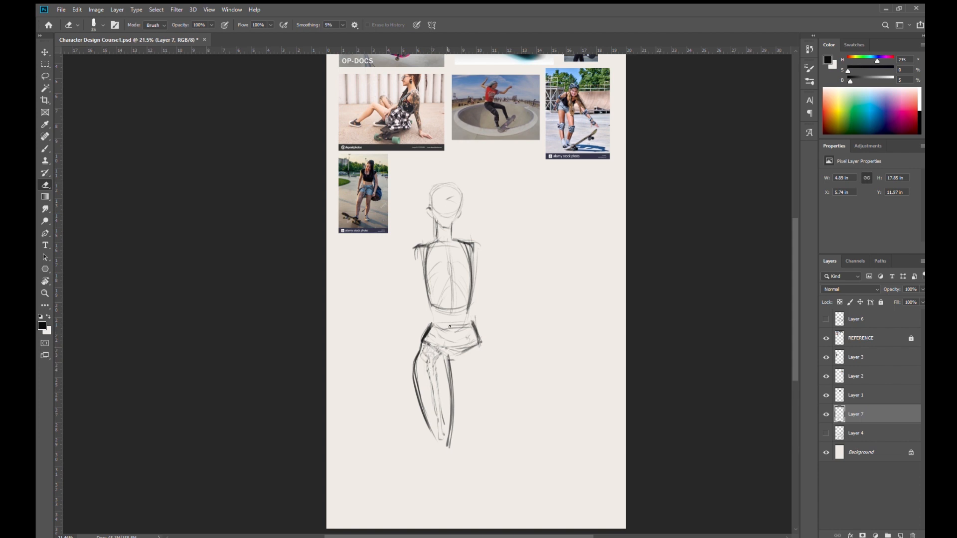
pyautogui.press('b')
pyautogui.moveTo(446, 354); pyautogui.dragTo(449, 440)
pyautogui.moveTo(449, 373); pyautogui.dragTo(451, 445)
pyautogui.moveTo(417, 390); pyautogui.dragTo(435, 446)
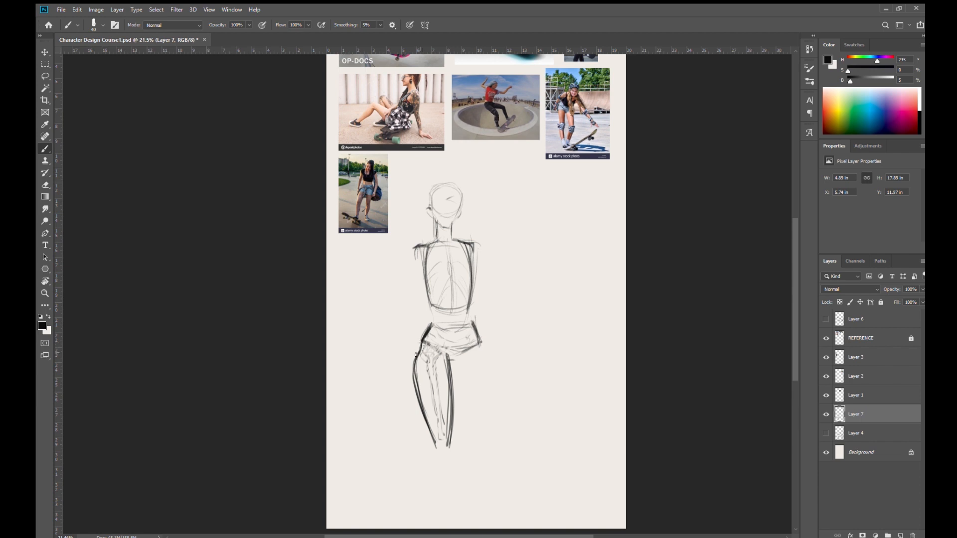
pyautogui.moveTo(429, 315); pyautogui.dragTo(414, 347)
# - Sketch a second female rib cage and pelvis beside the figure, starting the waist line between them
pyautogui.moveTo(518, 240)
pyautogui.mouseDown()
pyautogui.moveTo(527, 305)
pyautogui.moveTo(551, 238)
pyautogui.moveTo(534, 305)
pyautogui.mouseUp()
pyautogui.moveTo(563, 238)
pyautogui.mouseDown()
pyautogui.moveTo(551, 303)
pyautogui.moveTo(562, 326)
pyautogui.moveTo(515, 353)
pyautogui.moveTo(567, 342)
pyautogui.mouseUp()
pyautogui.moveTo(518, 320); pyautogui.dragTo(513, 348)
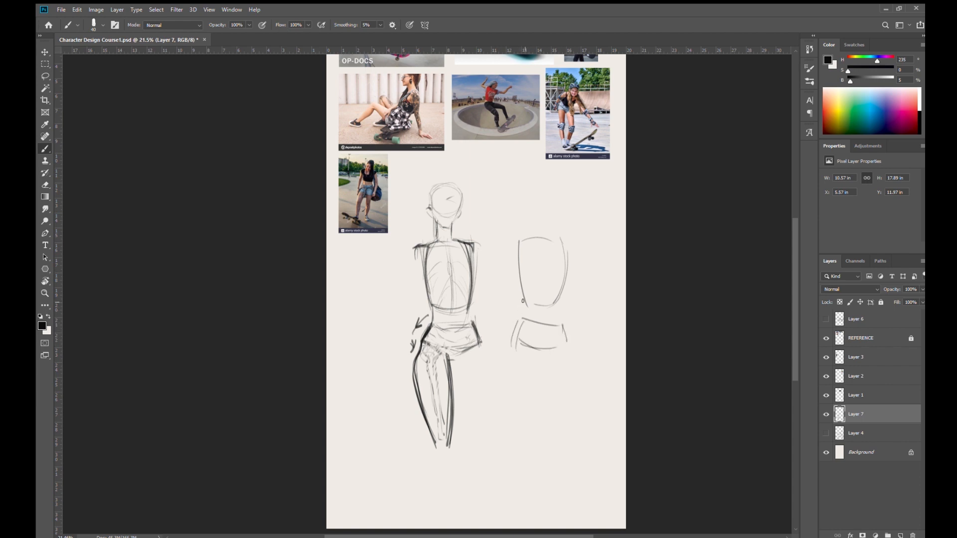
pyautogui.moveTo(522, 298)
pyautogui.mouseDown()
pyautogui.moveTo(525, 319)
pyautogui.moveTo(506, 353)
pyautogui.moveTo(509, 406)
pyautogui.moveTo(532, 447)
pyautogui.moveTo(508, 353)
pyautogui.moveTo(524, 314)
pyautogui.mouseUp()
# - Draw flowing waist, hip and thigh contours on the second body, with inner thigh lines and a crotch mark
pyautogui.moveTo(566, 246)
pyautogui.mouseDown()
pyautogui.moveTo(560, 324)
pyautogui.moveTo(578, 403)
pyautogui.moveTo(563, 462)
pyautogui.mouseUp()
pyautogui.moveTo(579, 440); pyautogui.dragTo(572, 348)
pyautogui.moveTo(527, 315)
pyautogui.mouseDown()
pyautogui.moveTo(506, 369)
pyautogui.moveTo(549, 346)
pyautogui.mouseUp()
pyautogui.moveTo(537, 349)
pyautogui.mouseDown()
pyautogui.moveTo(549, 356)
pyautogui.moveTo(532, 357)
pyautogui.moveTo(547, 445)
pyautogui.mouseUp()
pyautogui.moveTo(542, 355)
pyautogui.mouseDown()
pyautogui.moveTo(554, 445)
pyautogui.moveTo(535, 460)
pyautogui.mouseUp()
pyautogui.moveTo(508, 353); pyautogui.dragTo(530, 308)
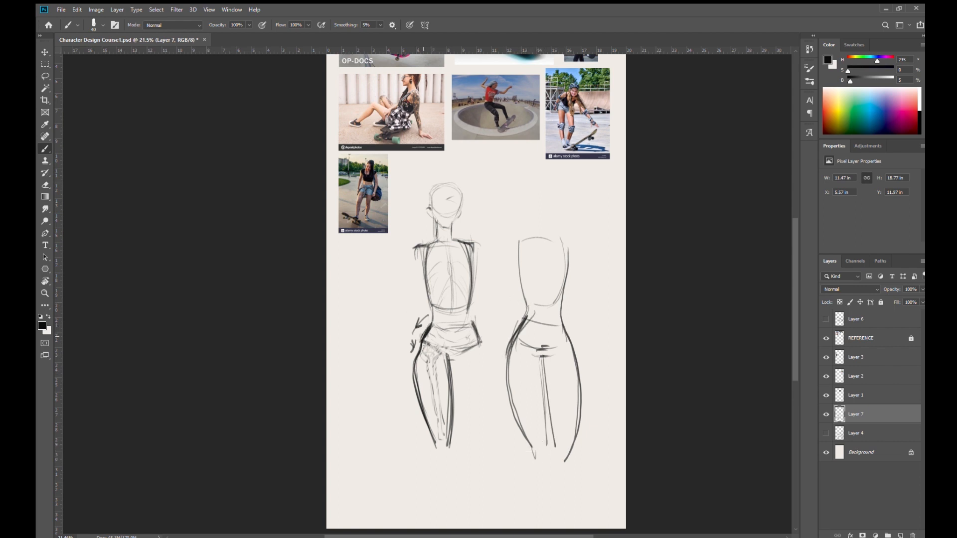
# - Complete the first figure's waist, hips and second thigh, and emphasize her rib arch and pelvis
pyautogui.moveTo(418, 350)
pyautogui.mouseDown()
pyautogui.moveTo(417, 399)
pyautogui.moveTo(438, 446)
pyautogui.mouseUp()
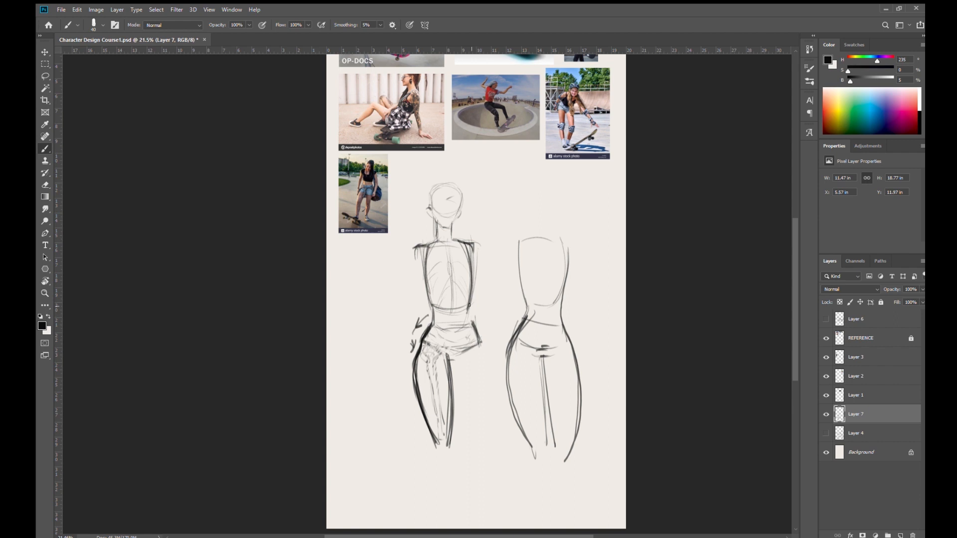
pyautogui.moveTo(471, 319); pyautogui.dragTo(479, 345)
pyautogui.moveTo(466, 312)
pyautogui.mouseDown()
pyautogui.moveTo(487, 367)
pyautogui.moveTo(490, 414)
pyautogui.moveTo(481, 427)
pyautogui.mouseUp()
pyautogui.moveTo(451, 364); pyautogui.dragTo(474, 445)
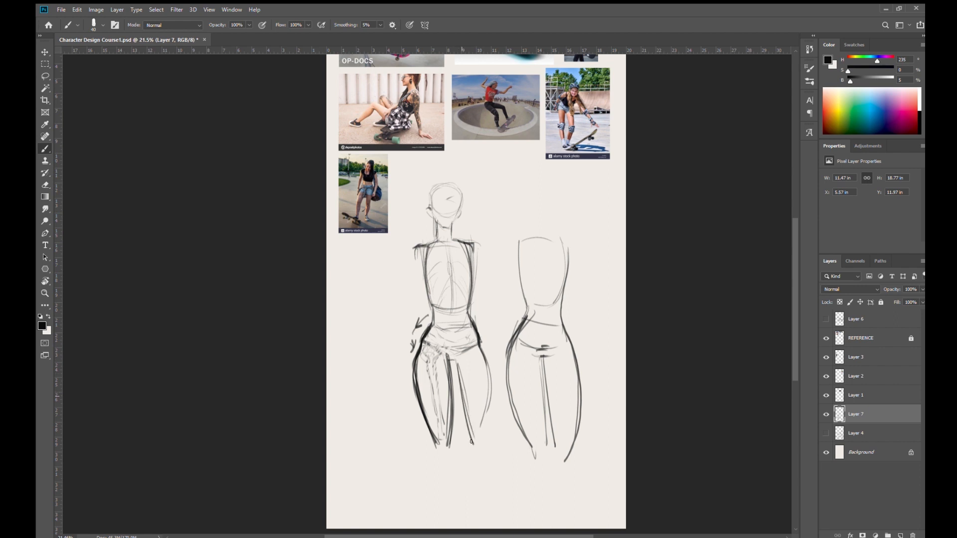
pyautogui.moveTo(492, 395); pyautogui.dragTo(486, 448)
pyautogui.moveTo(448, 359); pyautogui.dragTo(479, 449)
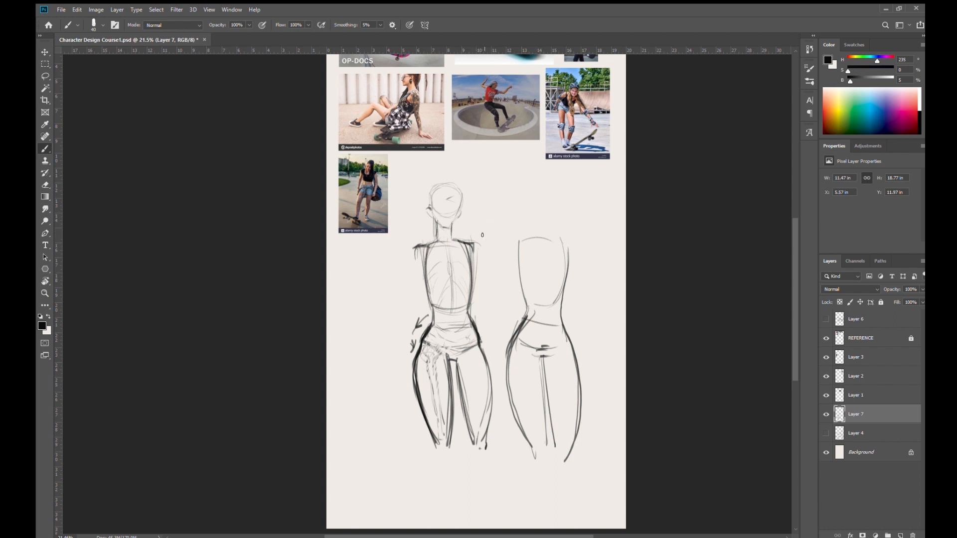
pyautogui.moveTo(439, 308)
pyautogui.mouseDown()
pyautogui.moveTo(457, 360)
pyautogui.moveTo(471, 347)
pyautogui.moveTo(439, 334)
pyautogui.moveTo(440, 342)
pyautogui.moveTo(444, 290)
pyautogui.mouseUp()
pyautogui.moveTo(463, 302)
pyautogui.mouseDown()
pyautogui.moveTo(466, 348)
pyautogui.moveTo(455, 322)
pyautogui.mouseUp()
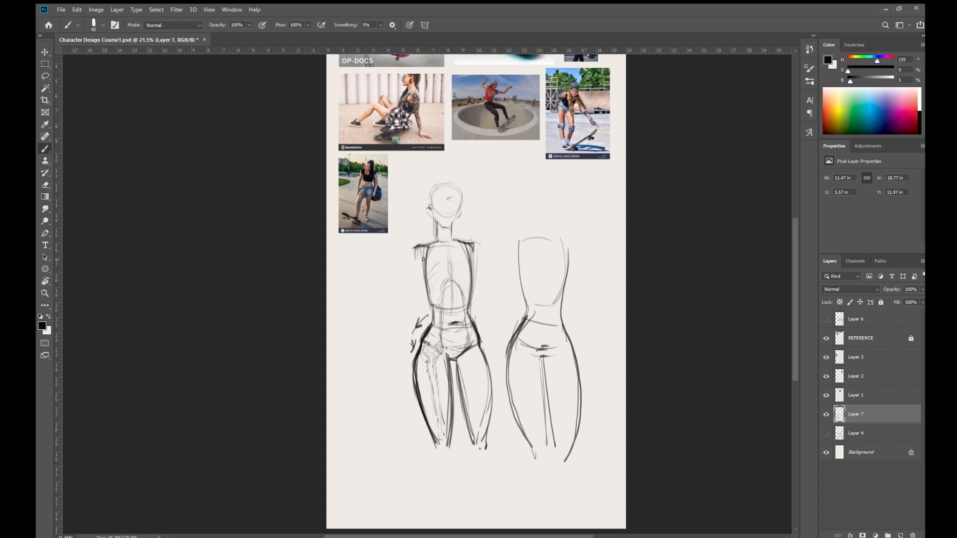
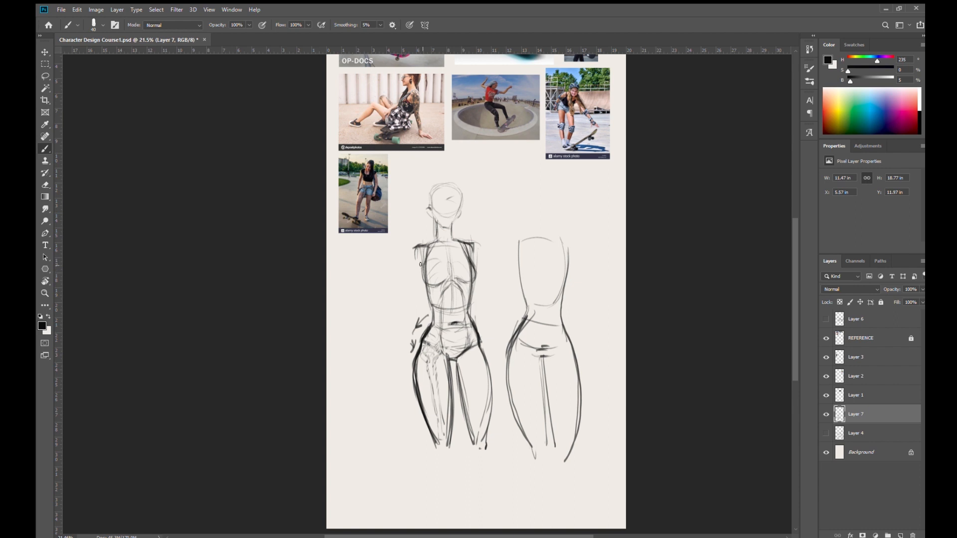
# - Draw a teardrop with a downward arrow beside the torso, and add a fuller, lower curve around its base
pyautogui.moveTo(418, 276); pyautogui.dragTo(440, 286)
pyautogui.moveTo(471, 260); pyautogui.dragTo(452, 284)
pyautogui.hotkey('ctrl', 'z')
pyautogui.moveTo(497, 185)
pyautogui.mouseDown()
pyautogui.moveTo(484, 239)
pyautogui.moveTo(502, 190)
pyautogui.moveTo(511, 214)
pyautogui.moveTo(487, 241)
pyautogui.moveTo(498, 183)
pyautogui.moveTo(516, 227)
pyautogui.moveTo(488, 245)
pyautogui.moveTo(520, 224)
pyautogui.moveTo(496, 297)
pyautogui.moveTo(503, 277)
pyautogui.mouseUp()
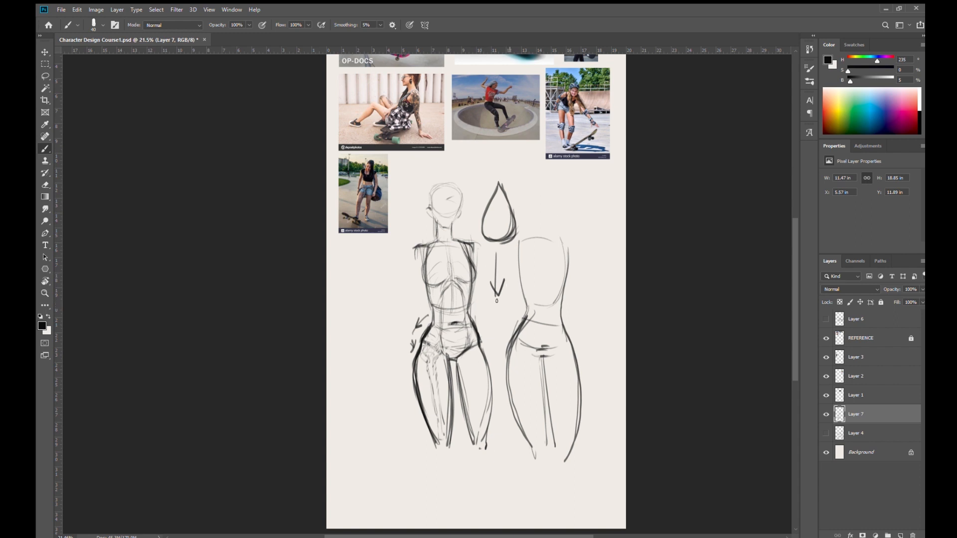
pyautogui.moveTo(491, 192)
pyautogui.mouseDown()
pyautogui.moveTo(477, 225)
pyautogui.moveTo(481, 250)
pyautogui.moveTo(506, 202)
pyautogui.mouseUp()
pyautogui.moveTo(517, 235); pyautogui.dragTo(509, 261)
pyautogui.moveTo(481, 225); pyautogui.dragTo(514, 258)
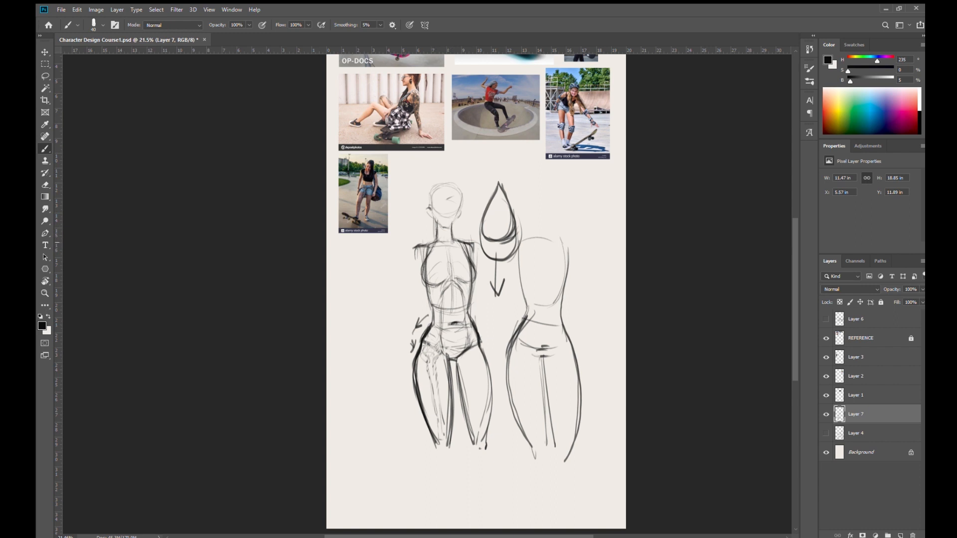
# - Shape the breasts on the figure's rib cage with darker undercurves and small direction marks
pyautogui.moveTo(451, 237); pyautogui.dragTo(455, 243)
pyautogui.press('e')
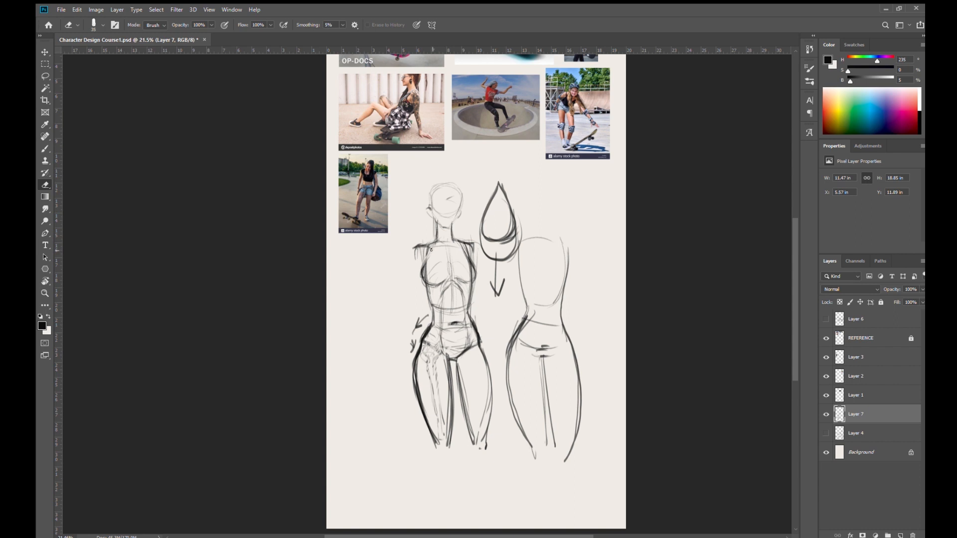
pyautogui.press('b')
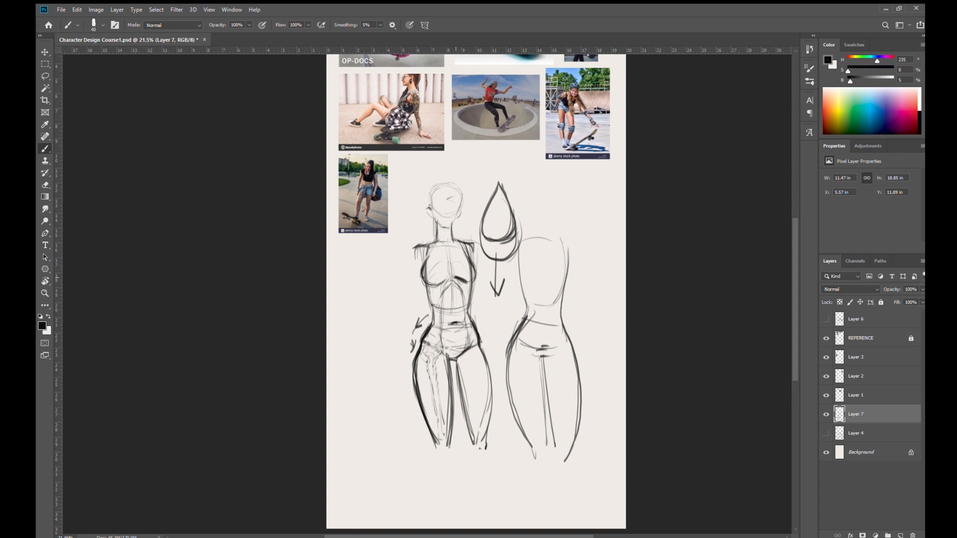
pyautogui.moveTo(461, 281); pyautogui.dragTo(474, 273)
pyautogui.moveTo(452, 253)
pyautogui.mouseDown()
pyautogui.moveTo(463, 260)
pyautogui.moveTo(442, 268)
pyautogui.moveTo(448, 274)
pyautogui.moveTo(429, 260)
pyautogui.moveTo(457, 265)
pyautogui.moveTo(460, 255)
pyautogui.mouseUp()
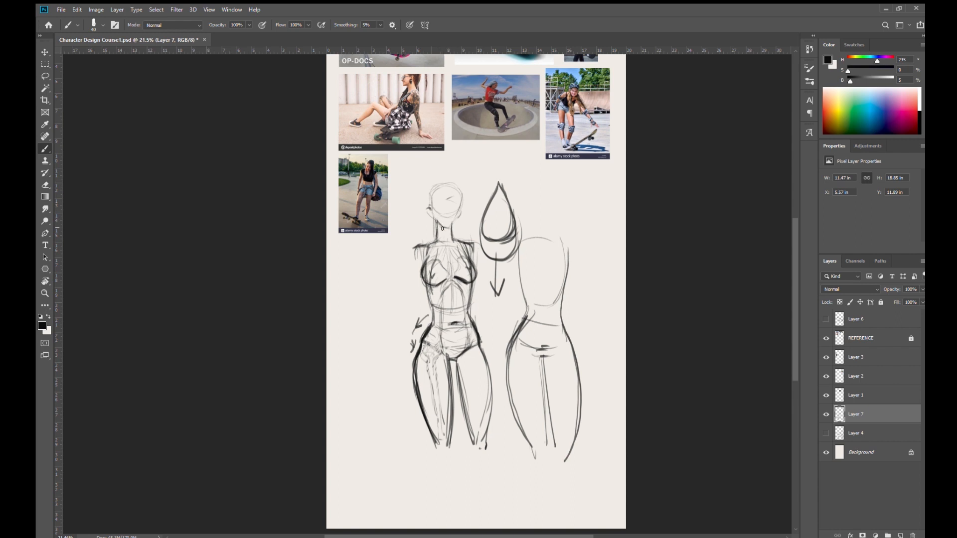
# - Darken the figure's chin and sketch short knee lines at the end of the first thigh
pyautogui.moveTo(441, 227); pyautogui.dragTo(455, 217)
pyautogui.moveTo(437, 440)
pyautogui.mouseDown()
pyautogui.moveTo(440, 453)
pyautogui.moveTo(447, 450)
pyautogui.moveTo(430, 468)
pyautogui.mouseUp()
pyautogui.hotkey('ctrl', 'z')
pyautogui.hotkey('ctrl', 'z')
pyautogui.hotkey('ctrl', 'z')
pyautogui.hotkey('ctrl', 'z')
pyautogui.moveTo(438, 444)
pyautogui.mouseDown()
pyautogui.moveTo(441, 465)
pyautogui.moveTo(433, 460)
pyautogui.mouseUp()
# - Draw both upper arms angling slightly outward from the figure's shoulders
pyautogui.moveTo(414, 249); pyautogui.dragTo(408, 296)
pyautogui.moveTo(470, 241); pyautogui.dragTo(481, 294)
pyautogui.moveTo(476, 260)
pyautogui.mouseDown()
pyautogui.moveTo(485, 294)
pyautogui.moveTo(482, 284)
pyautogui.mouseUp()
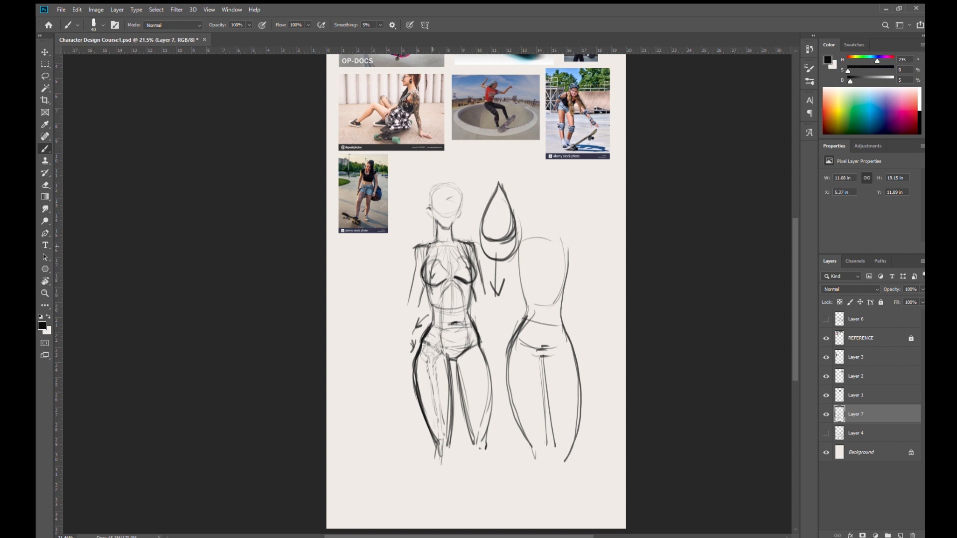
# - Strengthen the figure's collarbones, shoulder line and neck, and touch up the side of her head
pyautogui.moveTo(430, 244)
pyautogui.mouseDown()
pyautogui.moveTo(411, 257)
pyautogui.moveTo(416, 249)
pyautogui.moveTo(413, 270)
pyautogui.moveTo(436, 246)
pyautogui.mouseUp()
pyautogui.moveTo(461, 243); pyautogui.dragTo(451, 244)
pyautogui.moveTo(448, 247); pyautogui.dragTo(462, 243)
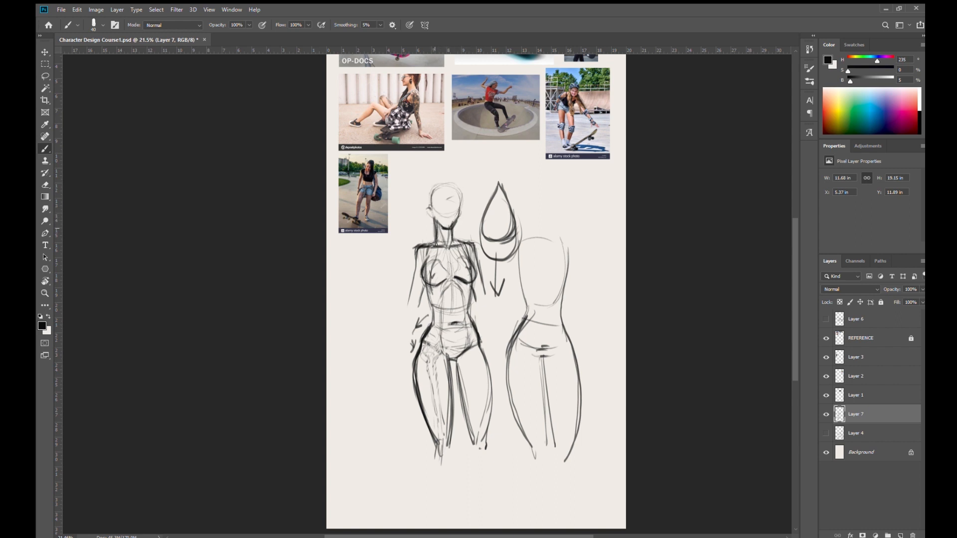
pyautogui.moveTo(429, 209); pyautogui.dragTo(430, 213)
# - Mark the elbows and draw both forearms and simple hands, with horizontal guides at elbow and hand level
pyautogui.moveTo(478, 340); pyautogui.dragTo(485, 383)
pyautogui.moveTo(406, 305); pyautogui.dragTo(404, 309)
pyautogui.moveTo(435, 307); pyautogui.dragTo(468, 303)
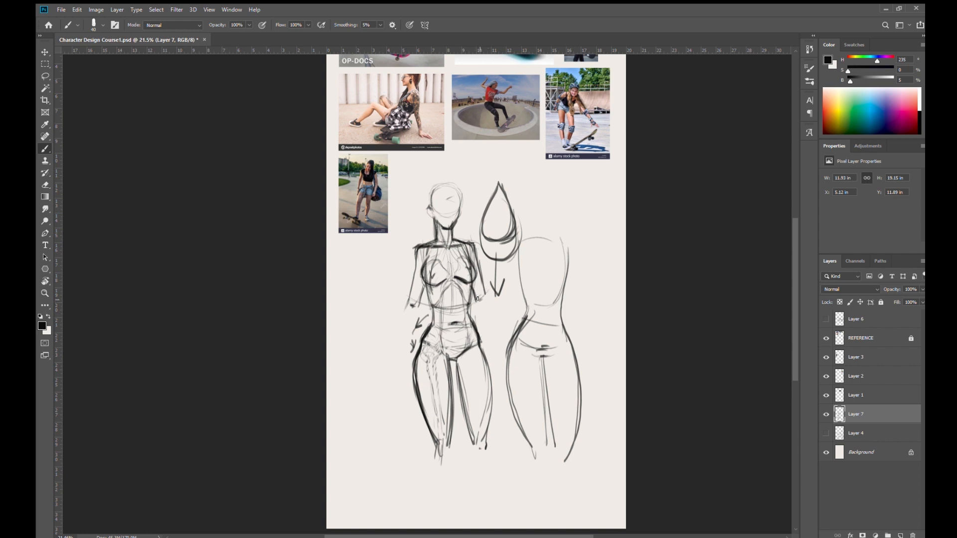
pyautogui.moveTo(412, 300)
pyautogui.mouseDown()
pyautogui.moveTo(396, 332)
pyautogui.moveTo(405, 326)
pyautogui.moveTo(398, 322)
pyautogui.moveTo(392, 344)
pyautogui.moveTo(400, 313)
pyautogui.moveTo(382, 358)
pyautogui.moveTo(402, 312)
pyautogui.moveTo(387, 357)
pyautogui.mouseUp()
pyautogui.moveTo(418, 316); pyautogui.dragTo(389, 355)
pyautogui.moveTo(474, 297); pyautogui.dragTo(500, 361)
pyautogui.moveTo(388, 356); pyautogui.dragTo(383, 375)
pyautogui.moveTo(494, 351); pyautogui.dragTo(506, 373)
pyautogui.moveTo(496, 369)
pyautogui.mouseDown()
pyautogui.moveTo(506, 374)
pyautogui.moveTo(496, 384)
pyautogui.mouseUp()
pyautogui.moveTo(384, 366)
pyautogui.mouseDown()
pyautogui.moveTo(436, 378)
pyautogui.moveTo(406, 381)
pyautogui.moveTo(414, 391)
pyautogui.moveTo(516, 388)
pyautogui.mouseUp()
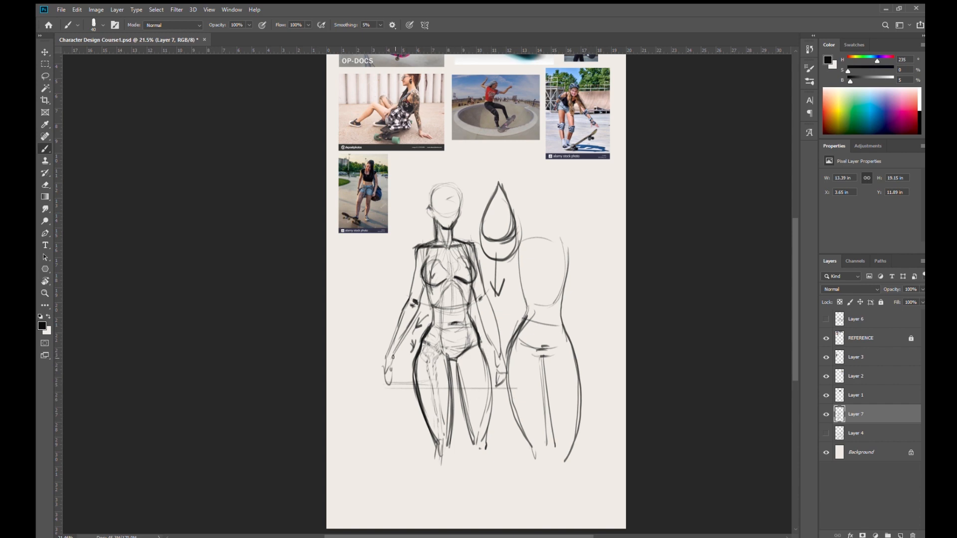
# - Add fingers to the first hand, and run a centre line down the first thigh to the knee
pyautogui.moveTo(393, 359); pyautogui.dragTo(397, 379)
pyautogui.moveTo(383, 361); pyautogui.dragTo(391, 393)
pyautogui.moveTo(438, 355)
pyautogui.mouseDown()
pyautogui.moveTo(440, 445)
pyautogui.moveTo(448, 456)
pyautogui.moveTo(440, 458)
pyautogui.mouseUp()
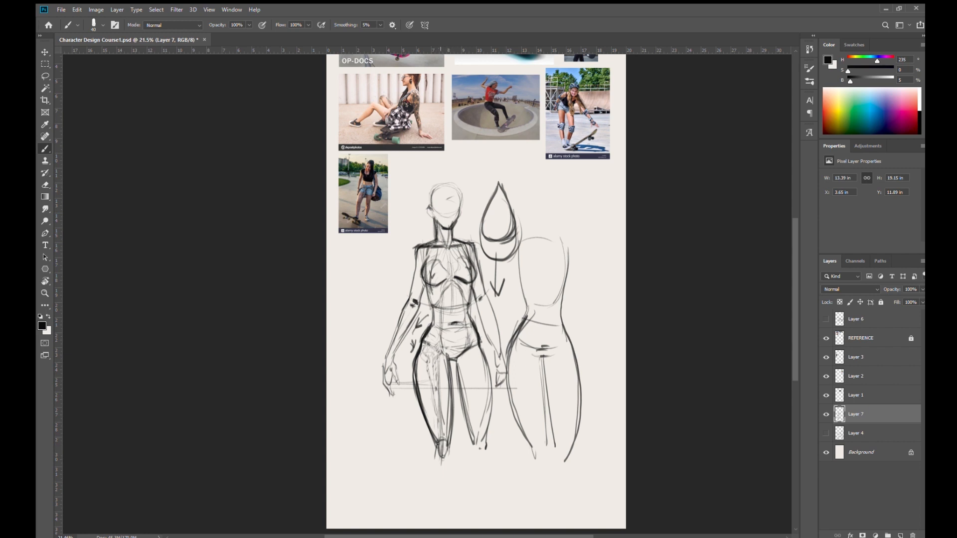
pyautogui.moveTo(444, 355)
pyautogui.mouseDown()
pyautogui.moveTo(432, 344)
pyautogui.moveTo(443, 354)
pyautogui.mouseUp()
# - Refine the second forearm's contours and move the whole body sketch higher on the page
pyautogui.moveTo(484, 294); pyautogui.dragTo(497, 360)
pyautogui.moveTo(489, 312); pyautogui.dragTo(501, 366)
pyautogui.moveTo(496, 421); pyautogui.dragTo(492, 369)
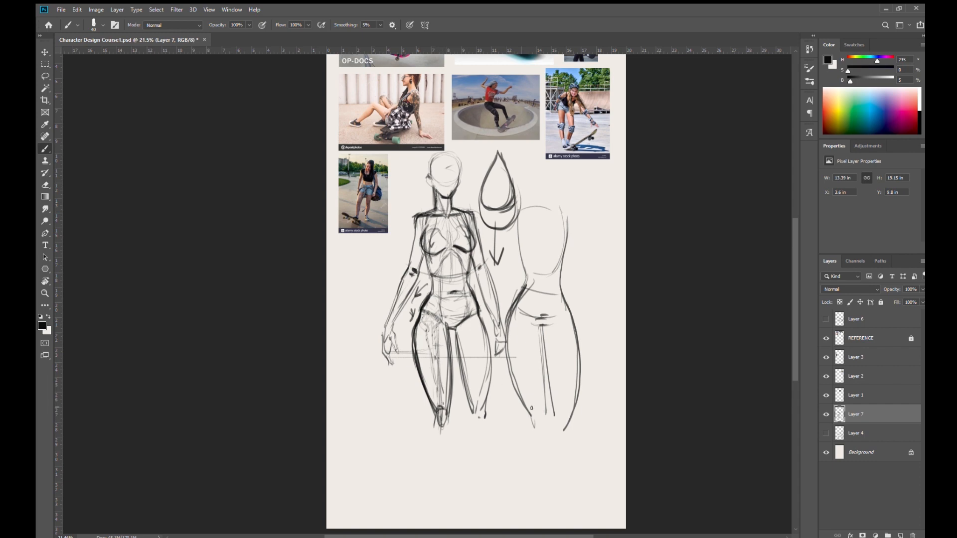
# - Block in the first kneecap with dark lines and start a light guide line for the shin below it
pyautogui.moveTo(478, 426)
pyautogui.mouseDown()
pyautogui.moveTo(488, 380)
pyautogui.moveTo(483, 394)
pyautogui.mouseUp()
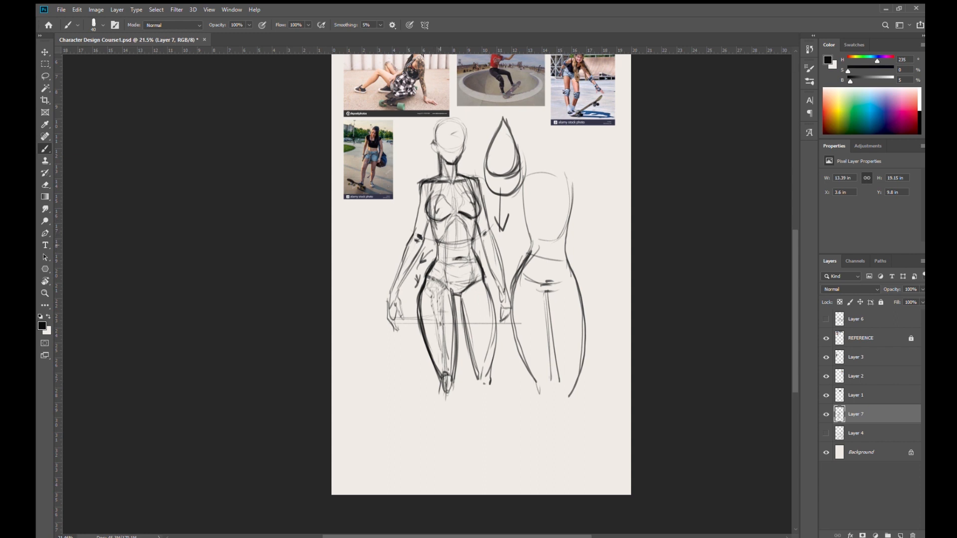
pyautogui.moveTo(442, 379)
pyautogui.mouseDown()
pyautogui.moveTo(452, 374)
pyautogui.moveTo(445, 383)
pyautogui.mouseUp()
pyautogui.moveTo(446, 380); pyautogui.dragTo(444, 389)
pyautogui.moveTo(446, 375); pyautogui.dragTo(445, 356)
pyautogui.moveTo(447, 394); pyautogui.dragTo(441, 415)
pyautogui.moveTo(447, 392); pyautogui.dragTo(439, 394)
# - Emphasize the first thigh's inward direction with a dark arrow line, and add guide marks beside the knee
pyautogui.moveTo(433, 288); pyautogui.dragTo(437, 343)
pyautogui.moveTo(433, 289)
pyautogui.mouseDown()
pyautogui.moveTo(444, 366)
pyautogui.moveTo(436, 288)
pyautogui.moveTo(444, 366)
pyautogui.moveTo(436, 289)
pyautogui.mouseUp()
pyautogui.moveTo(443, 371); pyautogui.dragTo(440, 328)
pyautogui.moveTo(437, 294); pyautogui.dragTo(442, 367)
pyautogui.moveTo(435, 288); pyautogui.dragTo(445, 360)
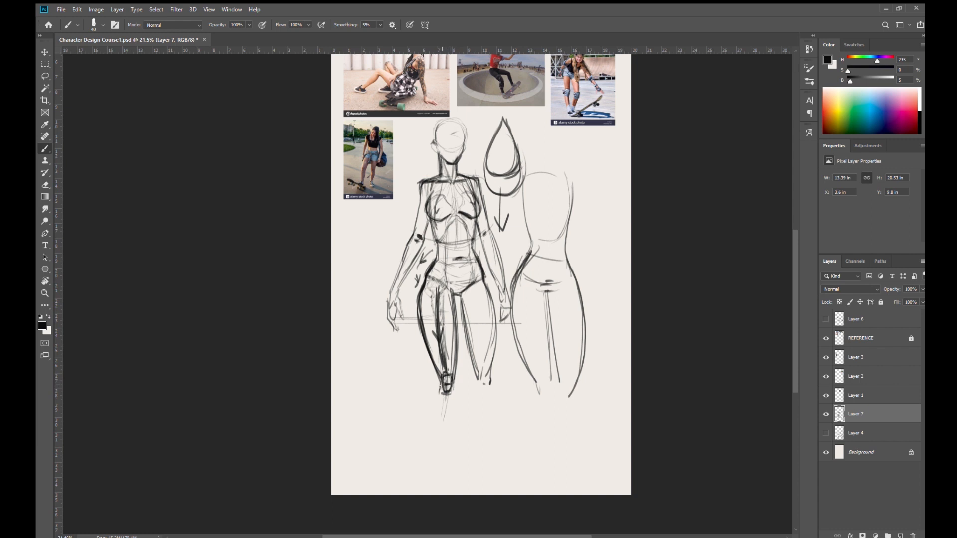
pyautogui.moveTo(460, 391); pyautogui.dragTo(472, 379)
pyautogui.moveTo(432, 380); pyautogui.dragTo(423, 401)
# - Lasso the second body and the teardrop drawing, delete them, and clear the selection
pyautogui.press('l')
pyautogui.moveTo(573, 435)
pyautogui.mouseDown()
pyautogui.moveTo(595, 395)
pyautogui.moveTo(566, 150)
pyautogui.moveTo(523, 120)
pyautogui.moveTo(481, 148)
pyautogui.moveTo(491, 225)
pyautogui.mouseUp()
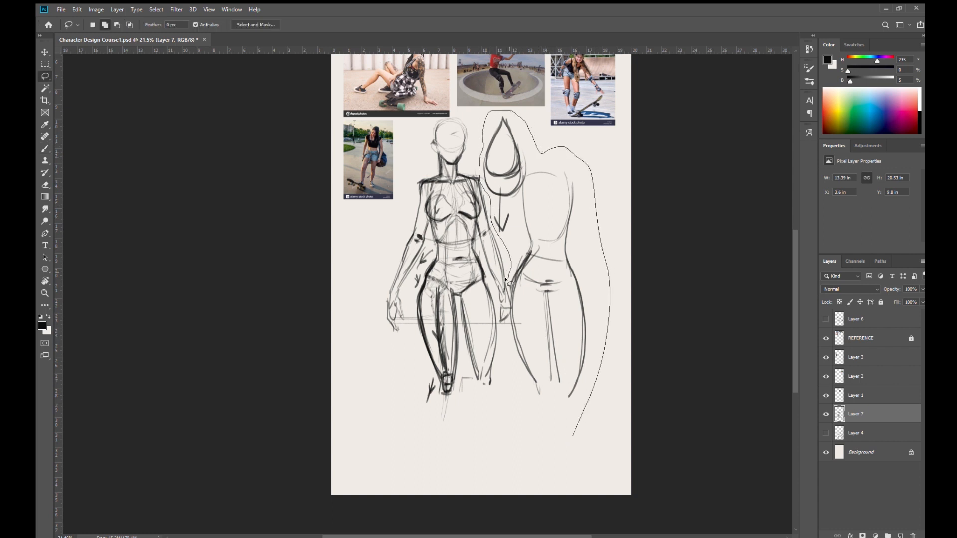
pyautogui.moveTo(508, 303); pyautogui.dragTo(577, 466)
pyautogui.press('Delete')
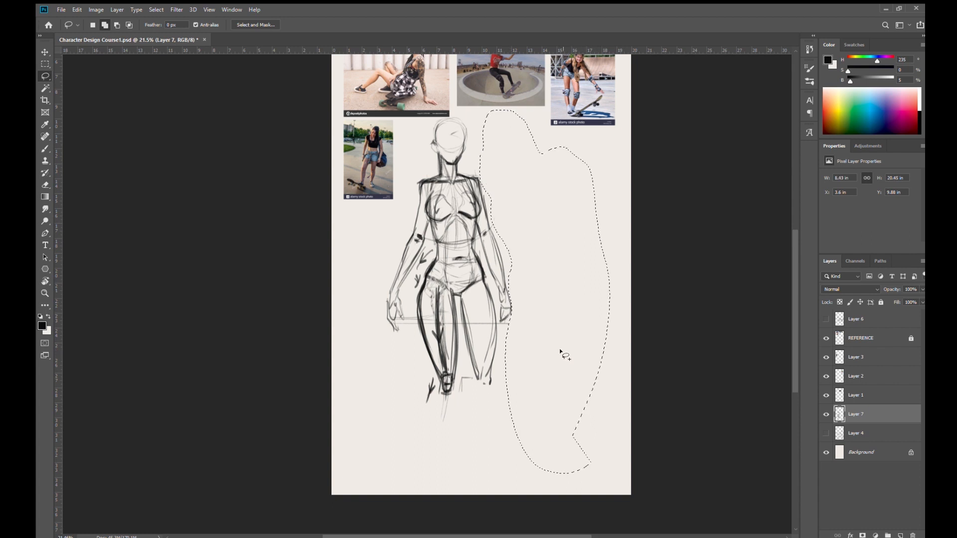
pyautogui.hotkey('ctrl', 'd')
# - Start an enlarged leg study beside the figure, drawing the tapering thigh contours and a wedge-shaped kneecap
pyautogui.press('b')
pyautogui.moveTo(542, 204); pyautogui.dragTo(563, 313)
pyautogui.moveTo(582, 208); pyautogui.dragTo(586, 309)
pyautogui.hotkey('ctrl', 'z')
pyautogui.moveTo(584, 209); pyautogui.dragTo(590, 309)
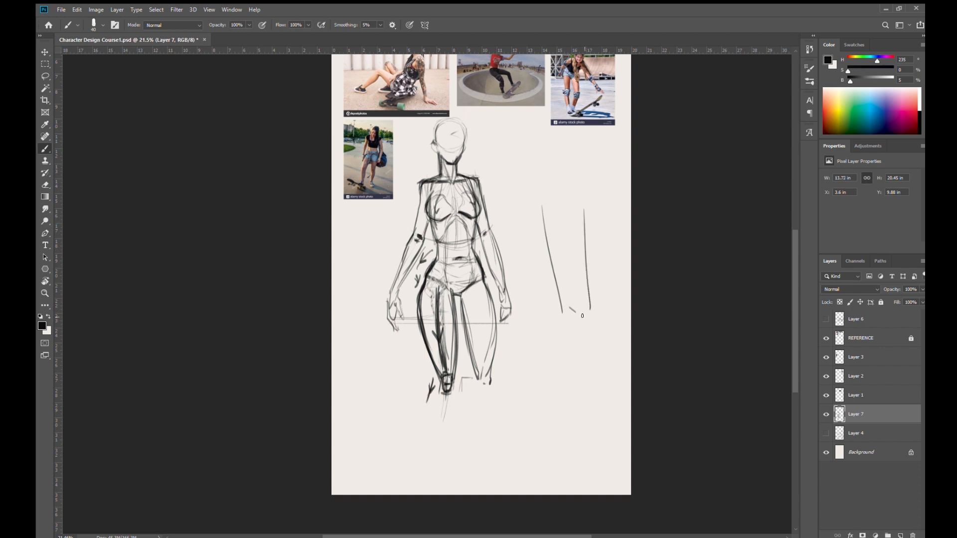
pyautogui.moveTo(569, 307); pyautogui.dragTo(577, 339)
pyautogui.moveTo(580, 301)
pyautogui.mouseDown()
pyautogui.moveTo(572, 334)
pyautogui.moveTo(568, 319)
pyautogui.moveTo(574, 346)
pyautogui.mouseUp()
pyautogui.moveTo(574, 346); pyautogui.dragTo(581, 339)
pyautogui.moveTo(562, 305); pyautogui.dragTo(569, 325)
pyautogui.moveTo(563, 312)
pyautogui.mouseDown()
pyautogui.moveTo(575, 342)
pyautogui.moveTo(588, 314)
pyautogui.moveTo(577, 300)
pyautogui.moveTo(584, 321)
pyautogui.mouseUp()
# - Draw the study's calf, shin and foot, with direction arrows along the thigh and lower leg
pyautogui.moveTo(563, 323)
pyautogui.mouseDown()
pyautogui.moveTo(555, 413)
pyautogui.moveTo(551, 395)
pyautogui.moveTo(569, 448)
pyautogui.mouseUp()
pyautogui.moveTo(564, 202); pyautogui.dragTo(573, 291)
pyautogui.moveTo(562, 241); pyautogui.dragTo(575, 244)
pyautogui.moveTo(556, 315)
pyautogui.mouseDown()
pyautogui.moveTo(549, 335)
pyautogui.moveTo(554, 325)
pyautogui.moveTo(590, 474)
pyautogui.mouseUp()
pyautogui.moveTo(567, 398); pyautogui.dragTo(573, 409)
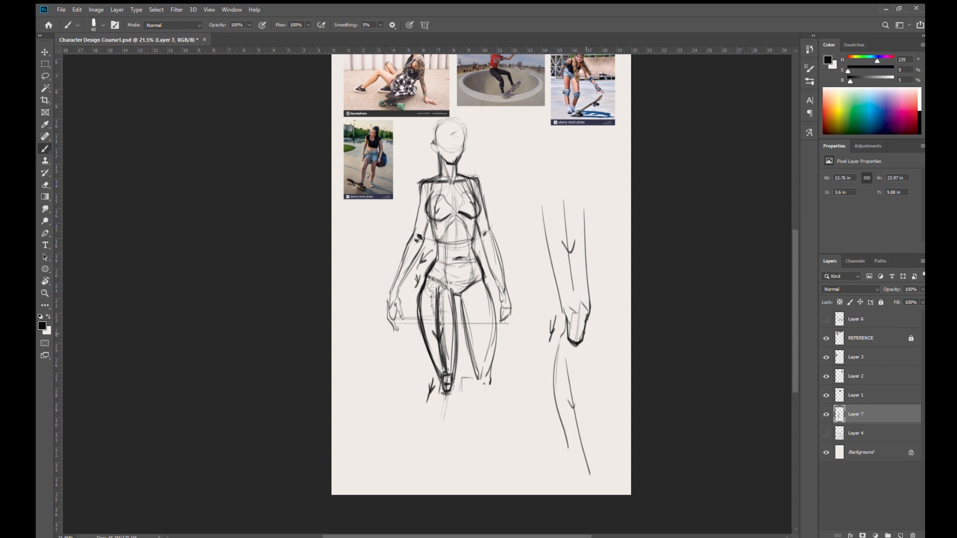
pyautogui.moveTo(586, 347); pyautogui.dragTo(579, 449)
pyautogui.moveTo(583, 342); pyautogui.dragTo(578, 441)
pyautogui.moveTo(554, 378)
pyautogui.mouseDown()
pyautogui.moveTo(572, 460)
pyautogui.moveTo(587, 462)
pyautogui.moveTo(570, 487)
pyautogui.moveTo(593, 471)
pyautogui.moveTo(601, 484)
pyautogui.mouseUp()
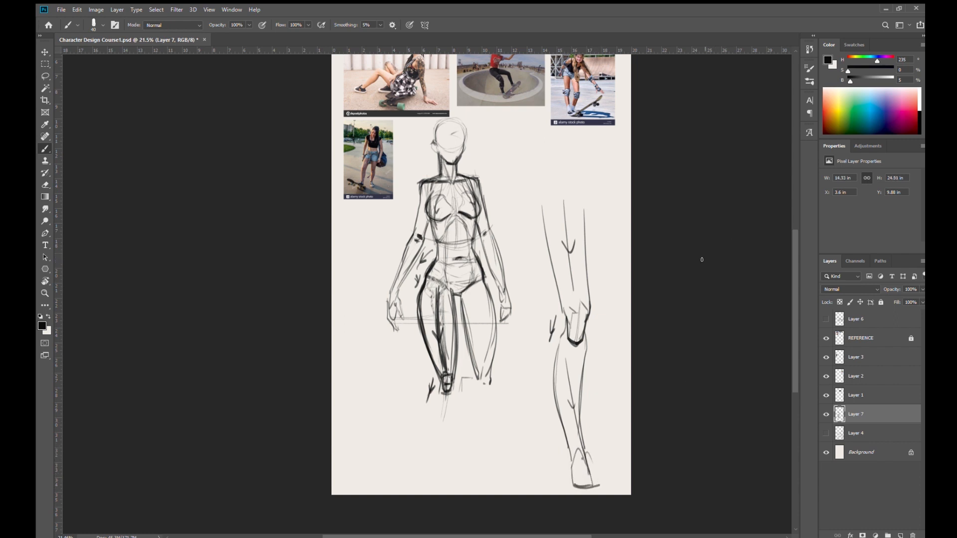
# - Add short marks beside the study's thigh, and draw the figure's first lower leg tapering from knee to ankle
pyautogui.moveTo(580, 215)
pyautogui.mouseDown()
pyautogui.moveTo(593, 211)
pyautogui.moveTo(605, 240)
pyautogui.mouseUp()
pyautogui.moveTo(438, 378); pyautogui.dragTo(446, 474)
pyautogui.moveTo(431, 436)
pyautogui.mouseDown()
pyautogui.moveTo(440, 466)
pyautogui.moveTo(440, 378)
pyautogui.mouseUp()
pyautogui.moveTo(438, 396); pyautogui.dragTo(432, 424)
pyautogui.moveTo(454, 381); pyautogui.dragTo(445, 454)
pyautogui.moveTo(432, 417); pyautogui.dragTo(446, 473)
# - Draw the figure's second knee and lower leg, and add simple outlines for both feet
pyautogui.moveTo(478, 384); pyautogui.dragTo(486, 392)
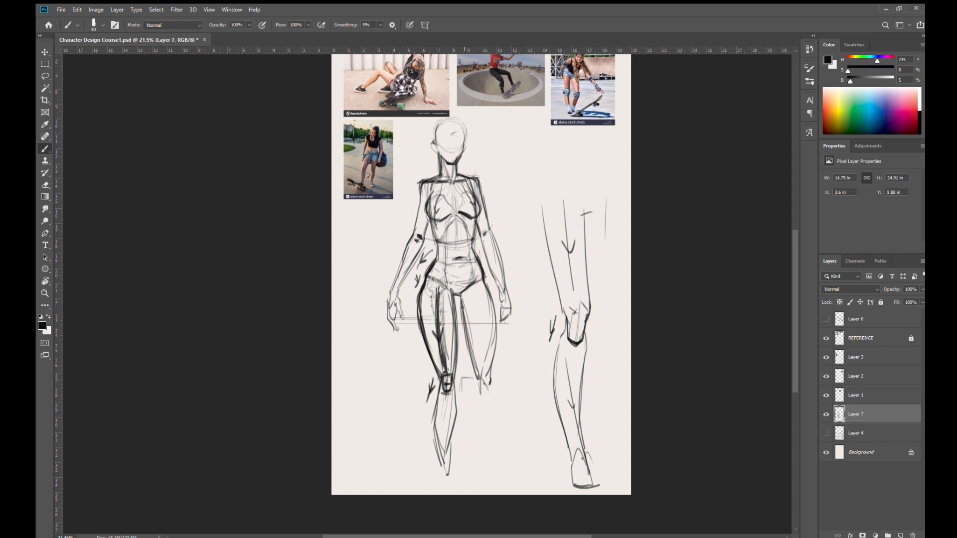
pyautogui.moveTo(462, 318); pyautogui.dragTo(466, 339)
pyautogui.moveTo(489, 379)
pyautogui.mouseDown()
pyautogui.moveTo(505, 443)
pyautogui.moveTo(497, 467)
pyautogui.mouseUp()
pyautogui.hotkey('ctrl', 'z')
pyautogui.moveTo(482, 406); pyautogui.dragTo(494, 457)
pyautogui.moveTo(505, 411); pyautogui.dragTo(495, 479)
pyautogui.moveTo(496, 454)
pyautogui.mouseDown()
pyautogui.moveTo(490, 485)
pyautogui.moveTo(506, 489)
pyautogui.mouseUp()
pyautogui.moveTo(443, 454)
pyautogui.mouseDown()
pyautogui.moveTo(447, 477)
pyautogui.moveTo(436, 495)
pyautogui.mouseUp()
pyautogui.moveTo(439, 496); pyautogui.dragTo(453, 492)
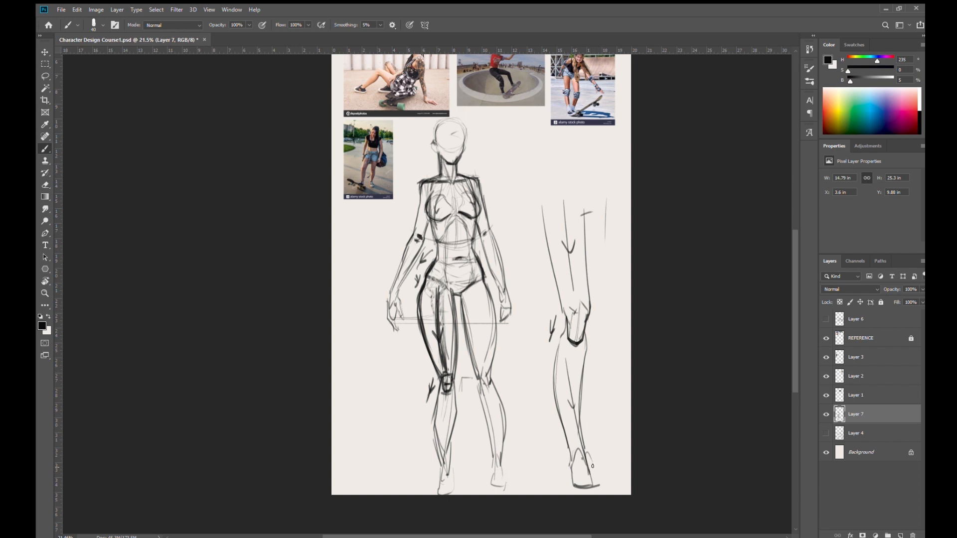
# - Refine the leg study's foot with toes and a darker sole, and add shin lines below the kneecap
pyautogui.moveTo(567, 327); pyautogui.dragTo(550, 368)
pyautogui.moveTo(577, 481); pyautogui.dragTo(589, 482)
pyautogui.moveTo(588, 471)
pyautogui.mouseDown()
pyautogui.moveTo(569, 480)
pyautogui.moveTo(568, 460)
pyautogui.moveTo(571, 489)
pyautogui.mouseUp()
pyautogui.moveTo(571, 486); pyautogui.dragTo(604, 491)
pyautogui.moveTo(574, 341); pyautogui.dragTo(582, 382)
pyautogui.moveTo(568, 340); pyautogui.dragTo(565, 384)
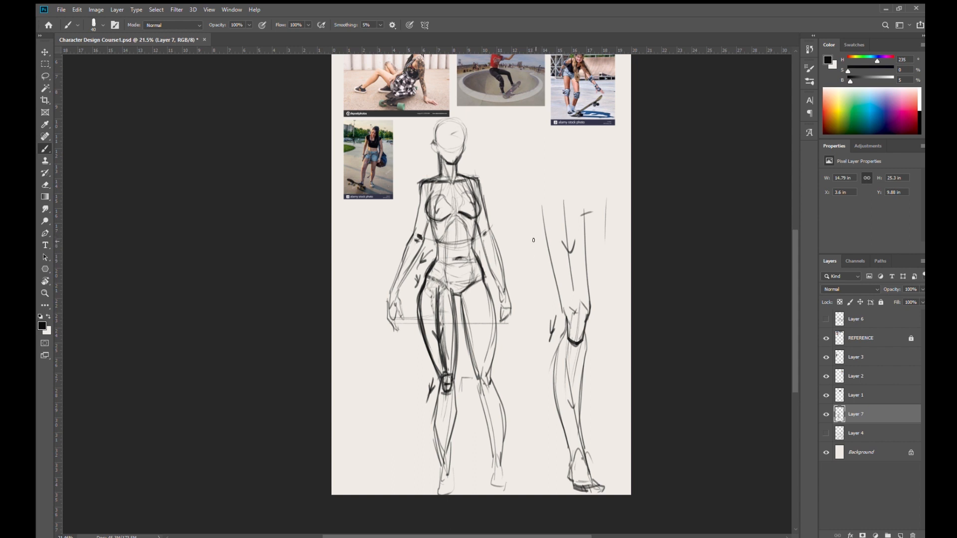
# - Hide the body sketch on Layer 7 and add a new empty layer for the next drawing
pyautogui.click(826, 414)
pyautogui.click(900, 535)
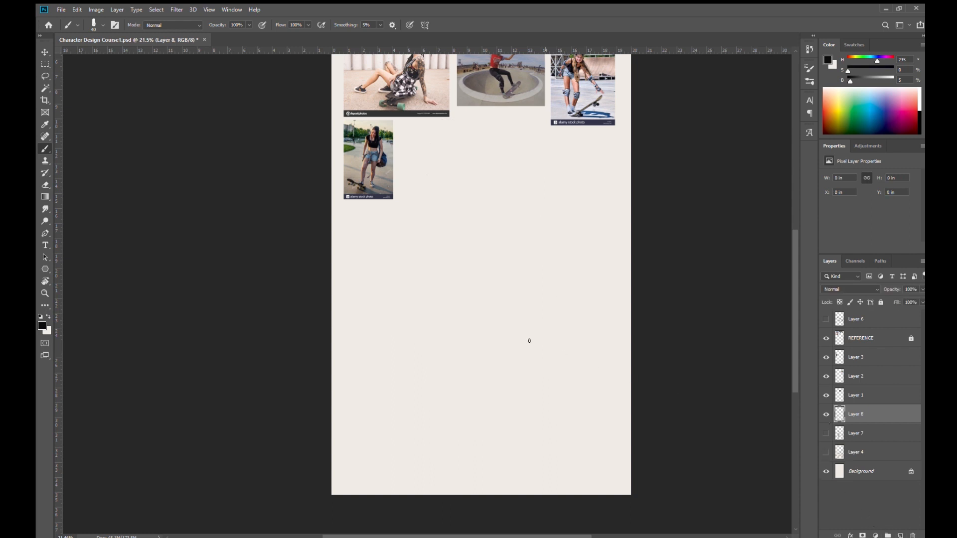